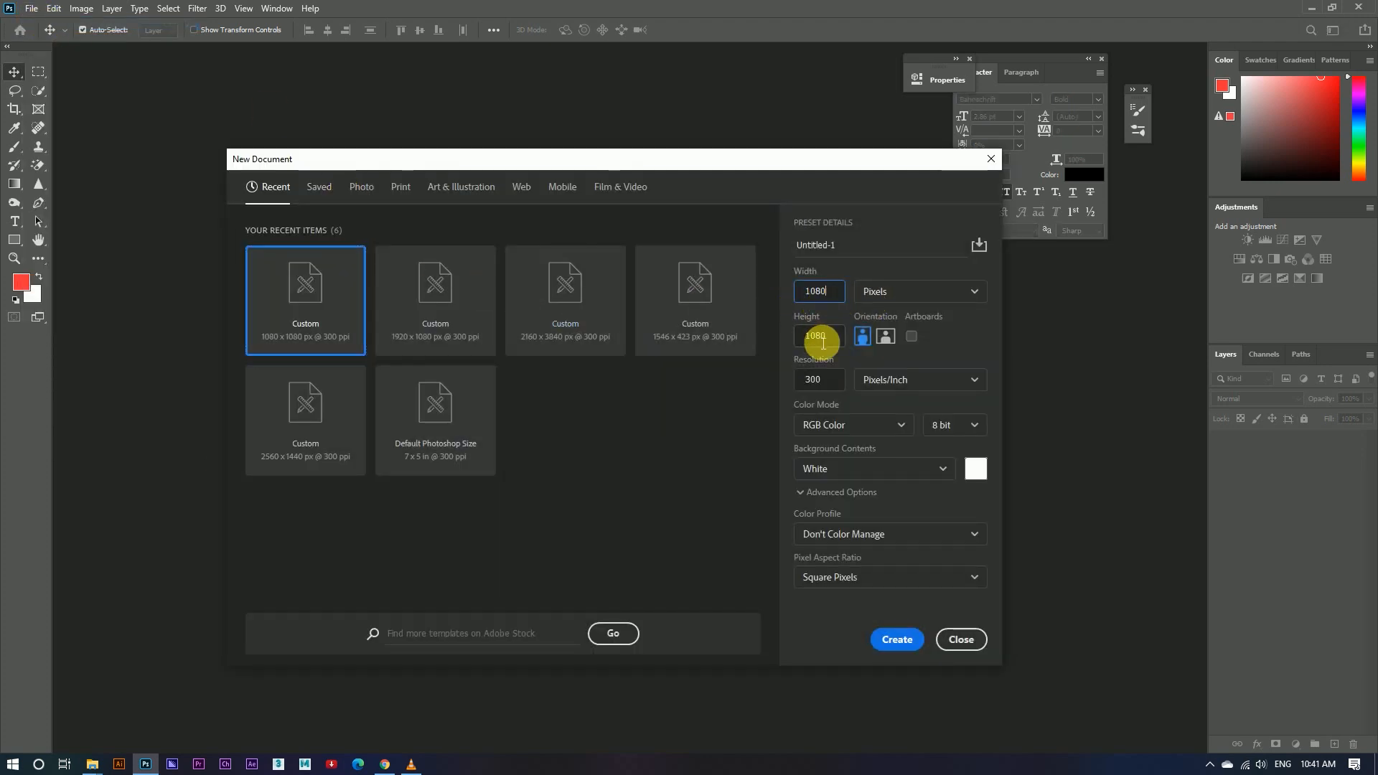
Step: Create a 1080 x 1080 px document at 300 ppi with white contents and unlock its background layer
left_click(897, 638)
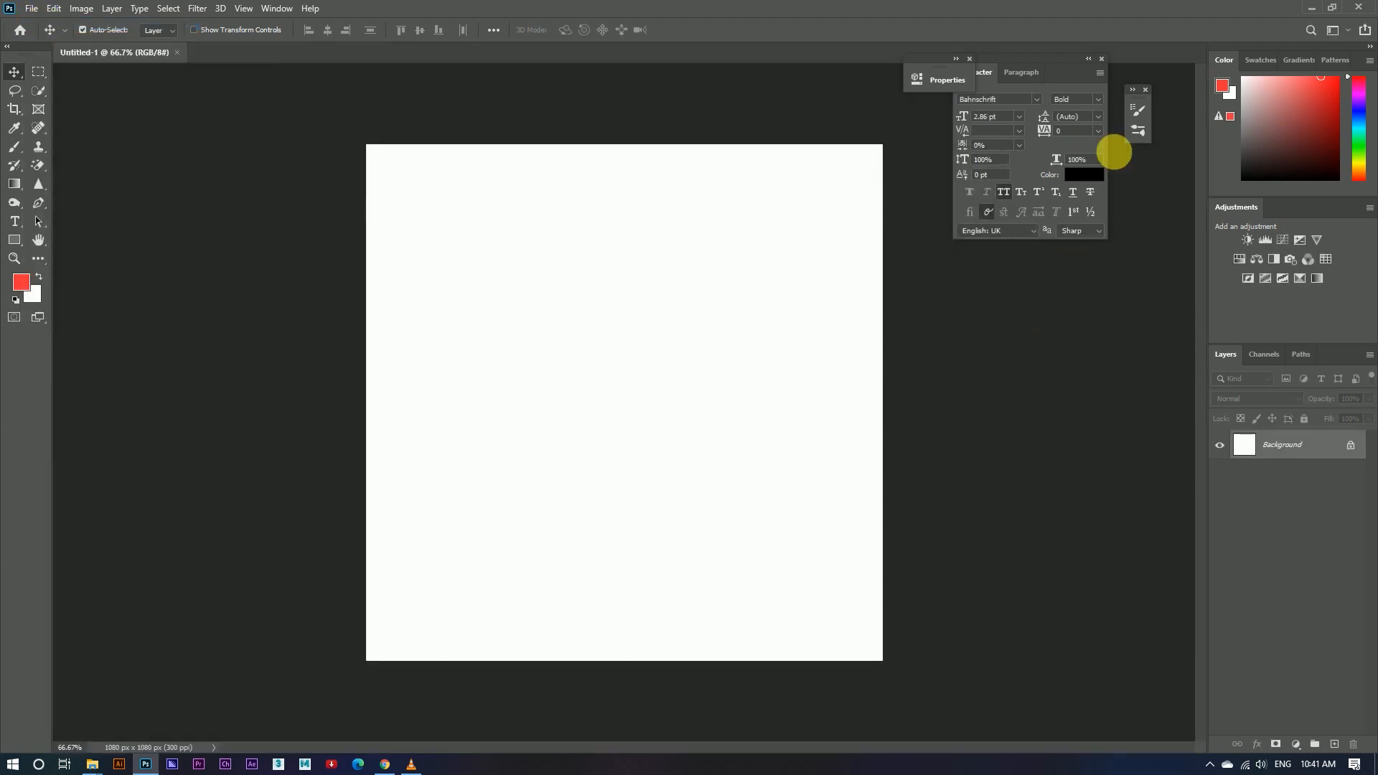
left_click(1351, 446)
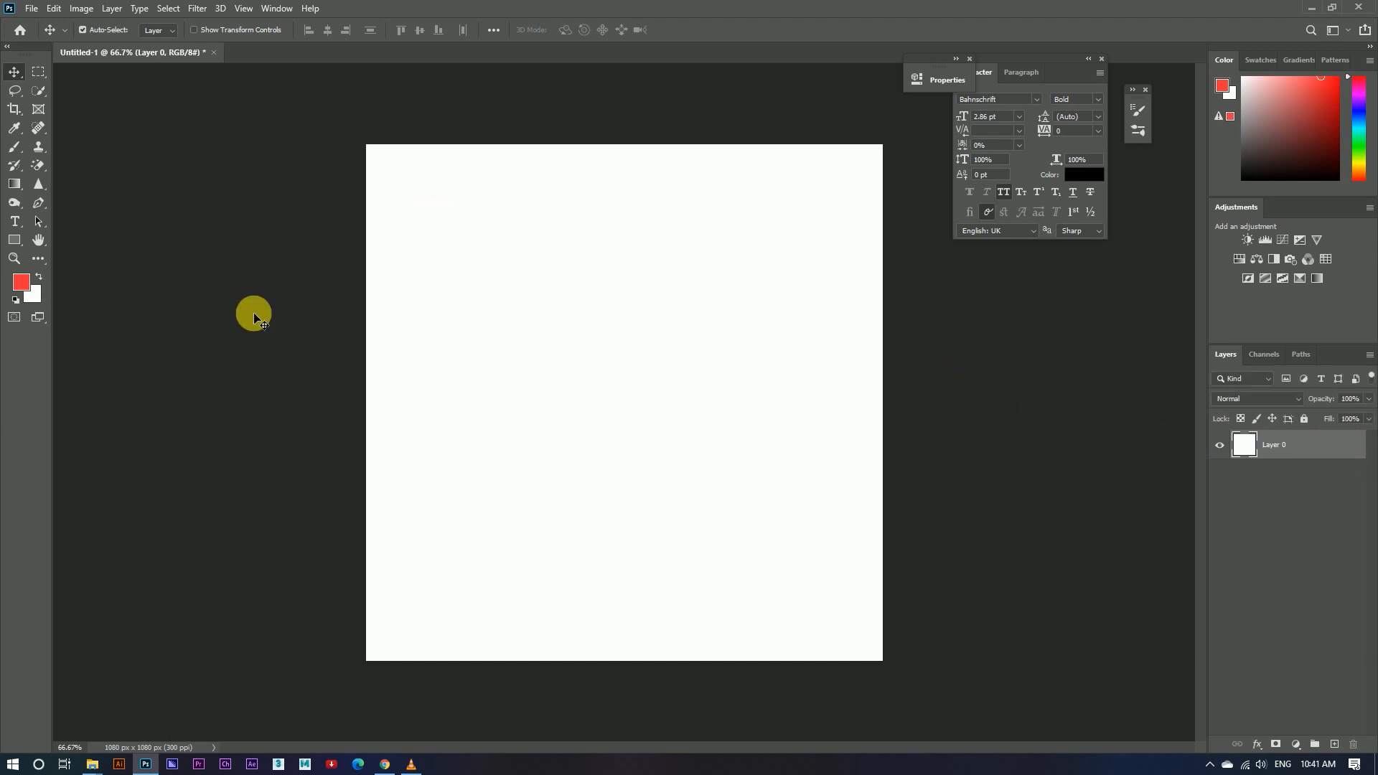
Step: Place the beach sunset photo from the Downloads folder into the document and enlarge it to fill the canvas
left_click(93, 765)
left_click(231, 708)
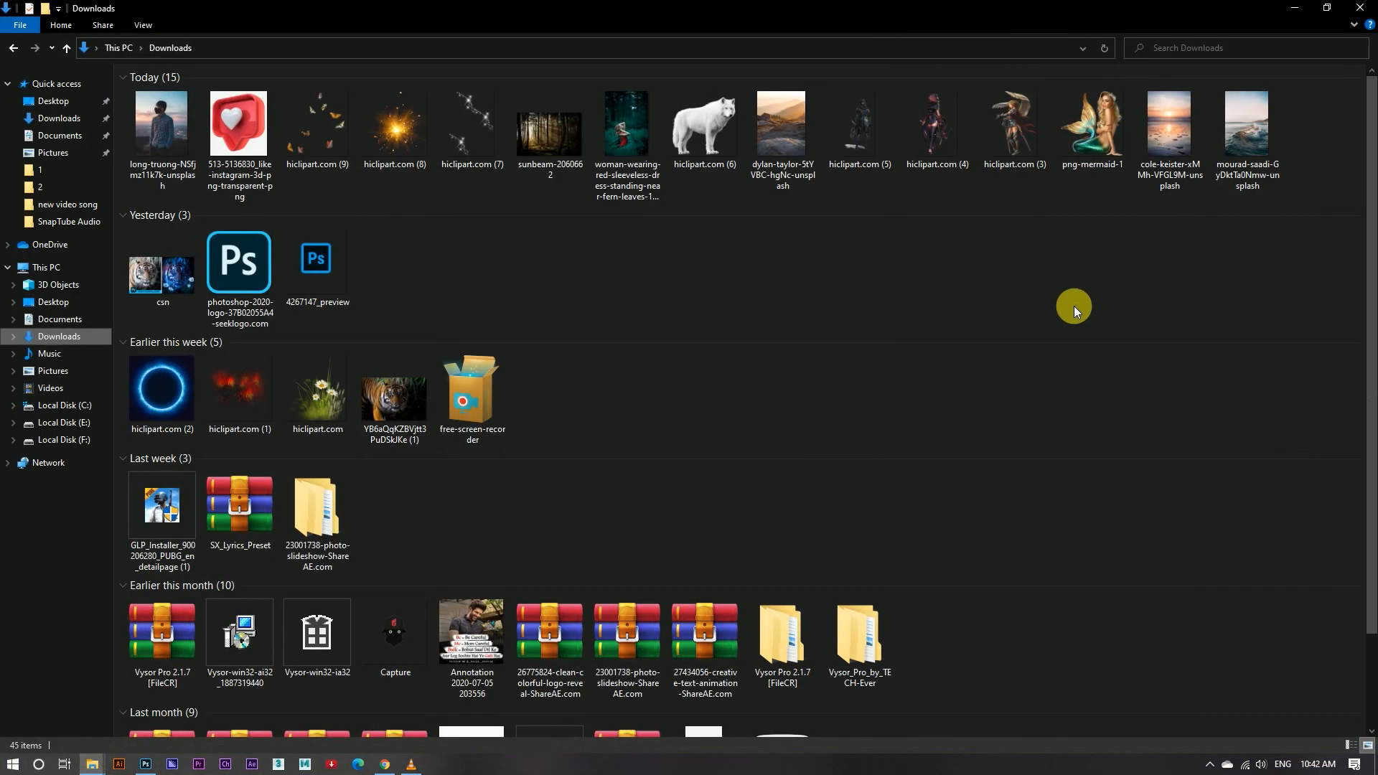
left_click(1164, 132)
left_click_drag(1164, 131, 646, 513)
left_click_drag(795, 402, 890, 418)
left_click_drag(795, 495, 796, 441)
left_click(687, 29)
Step: Rasterize the sunset photo layer and rename it background
right_click(1313, 447)
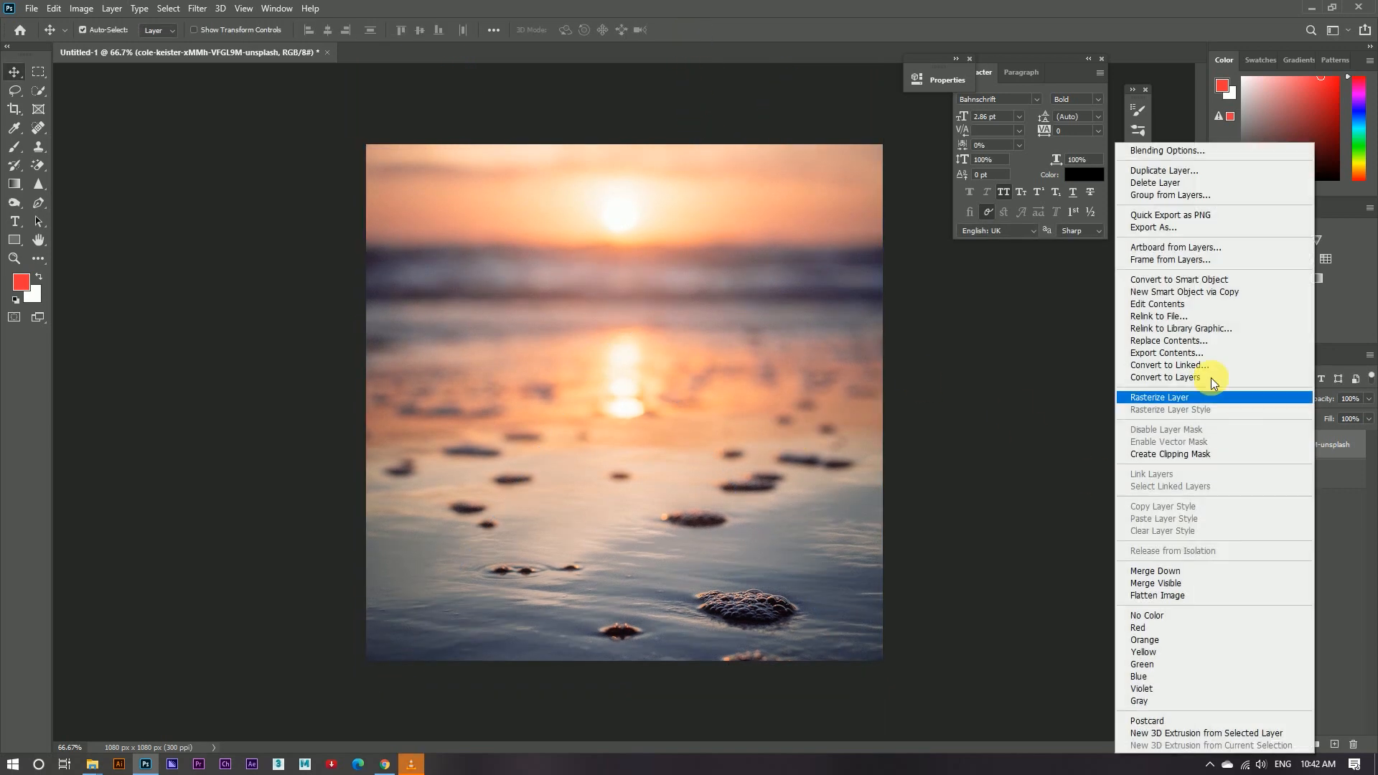
left_click(1219, 395)
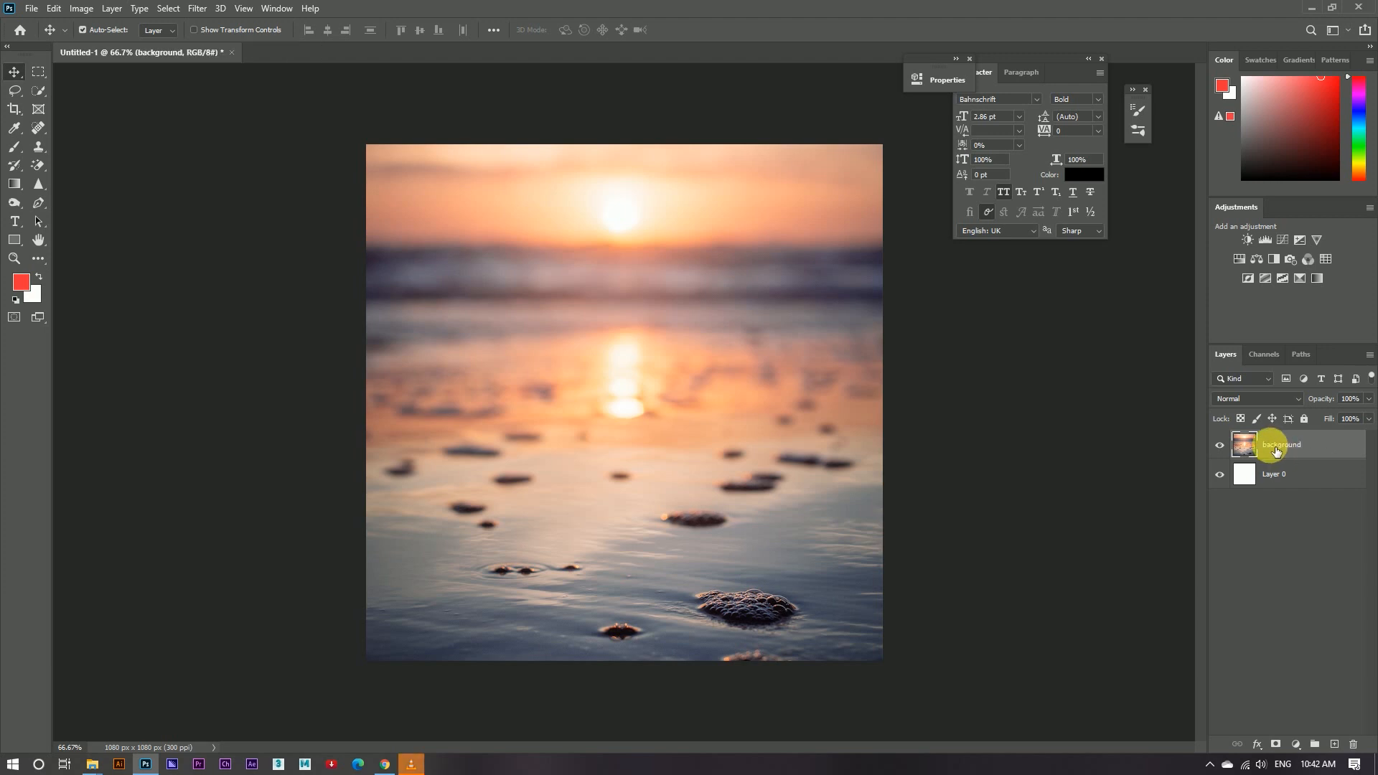
Step: Crop the image to the canvas bounds, deleting the parts of the sunset photo outside it
key("c")
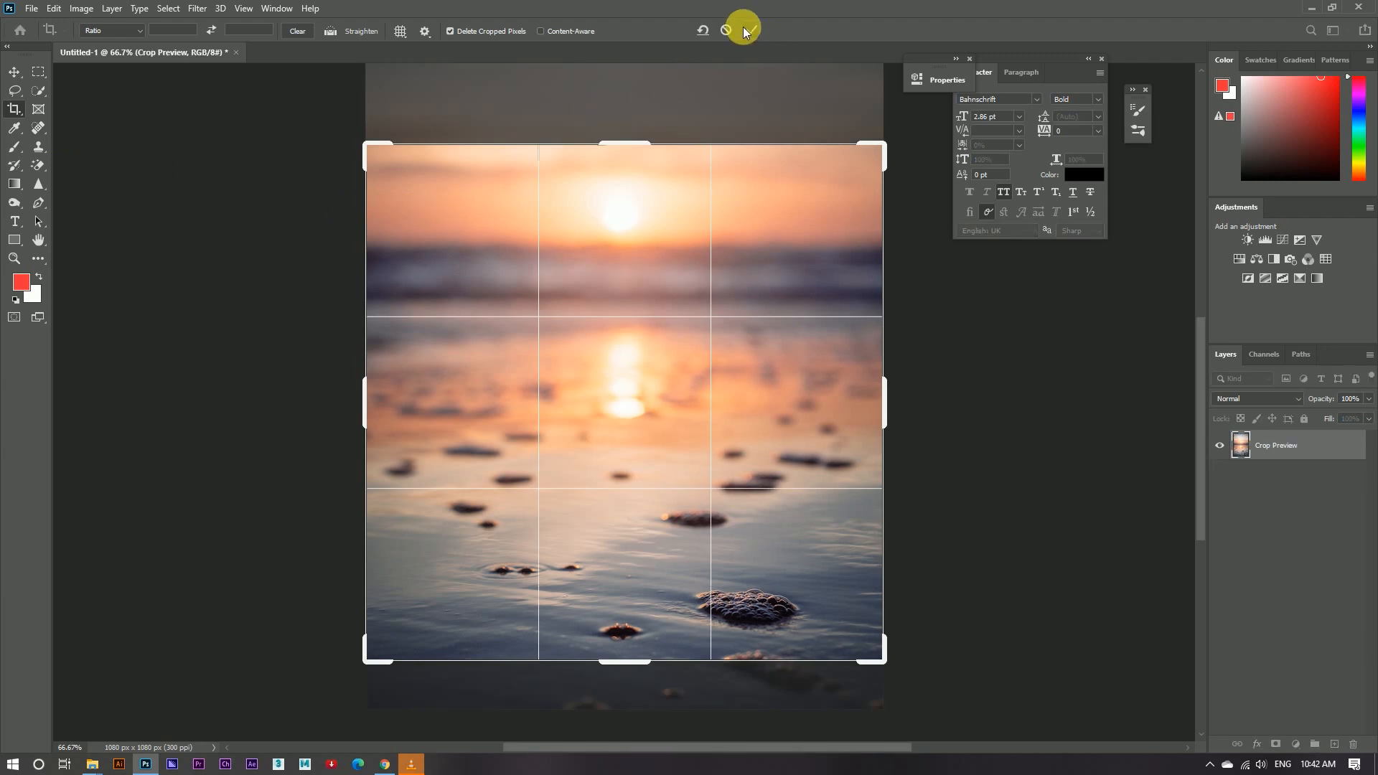
left_click(746, 30)
key("v")
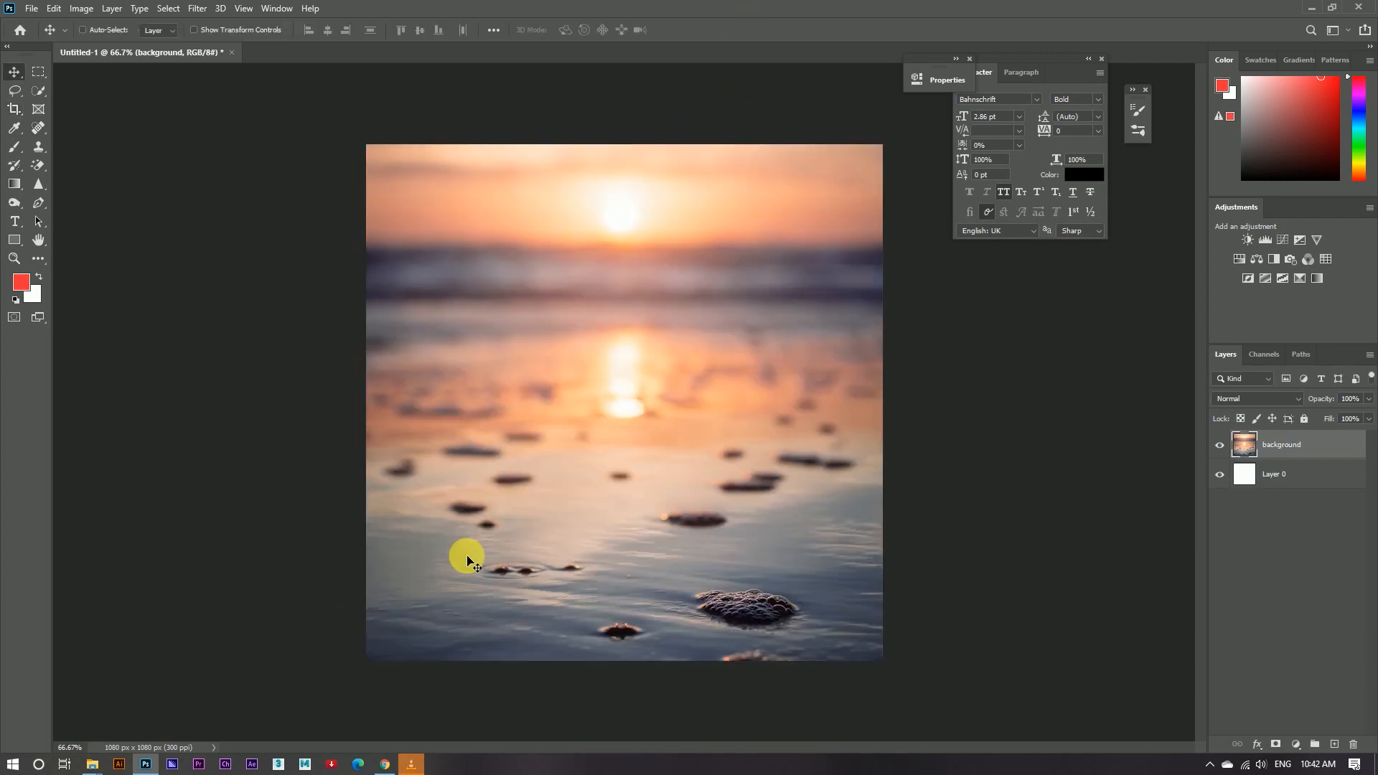
Step: Save the document as the Photoshop file 2 in the Photoshop Tutorial\2 folder, replacing the existing file
key("ctrl+s")
double_click(140, 113)
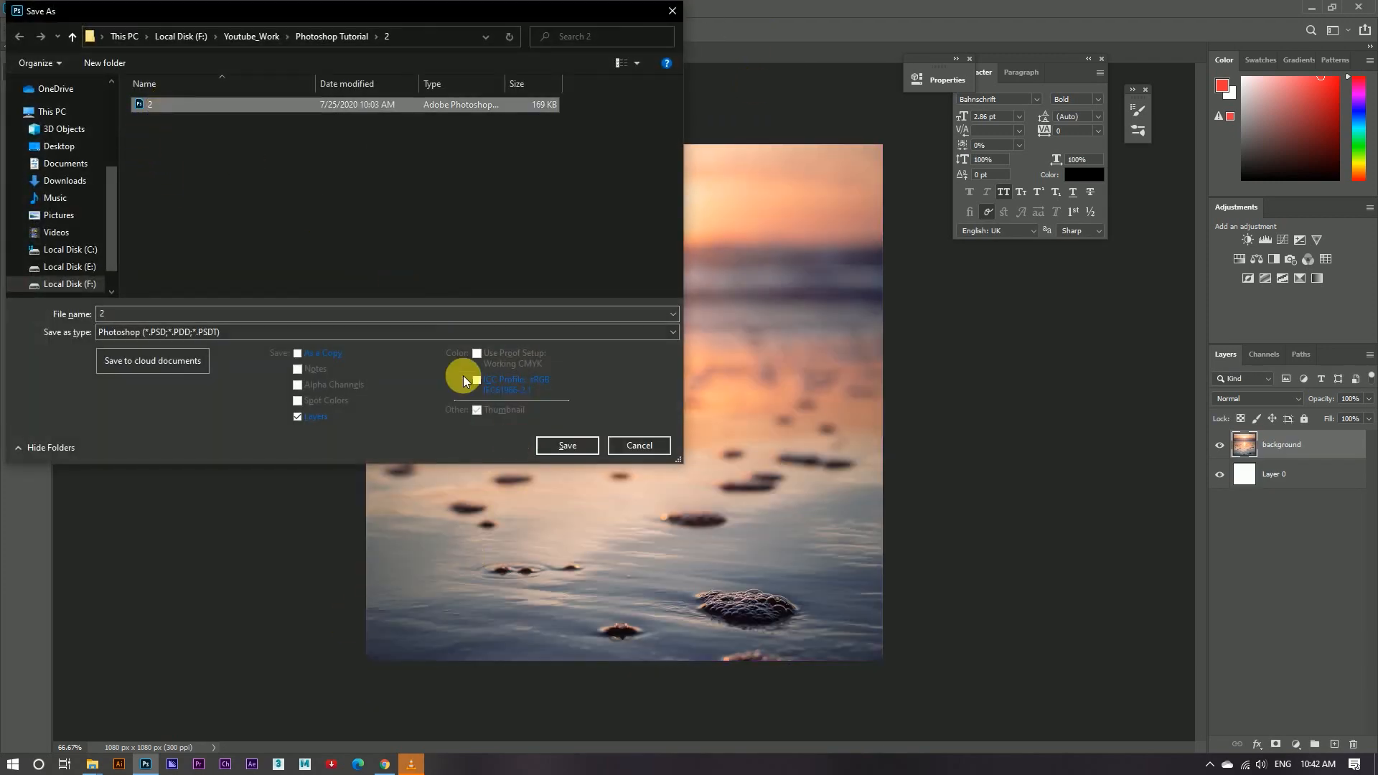
left_click(721, 382)
left_click(844, 217)
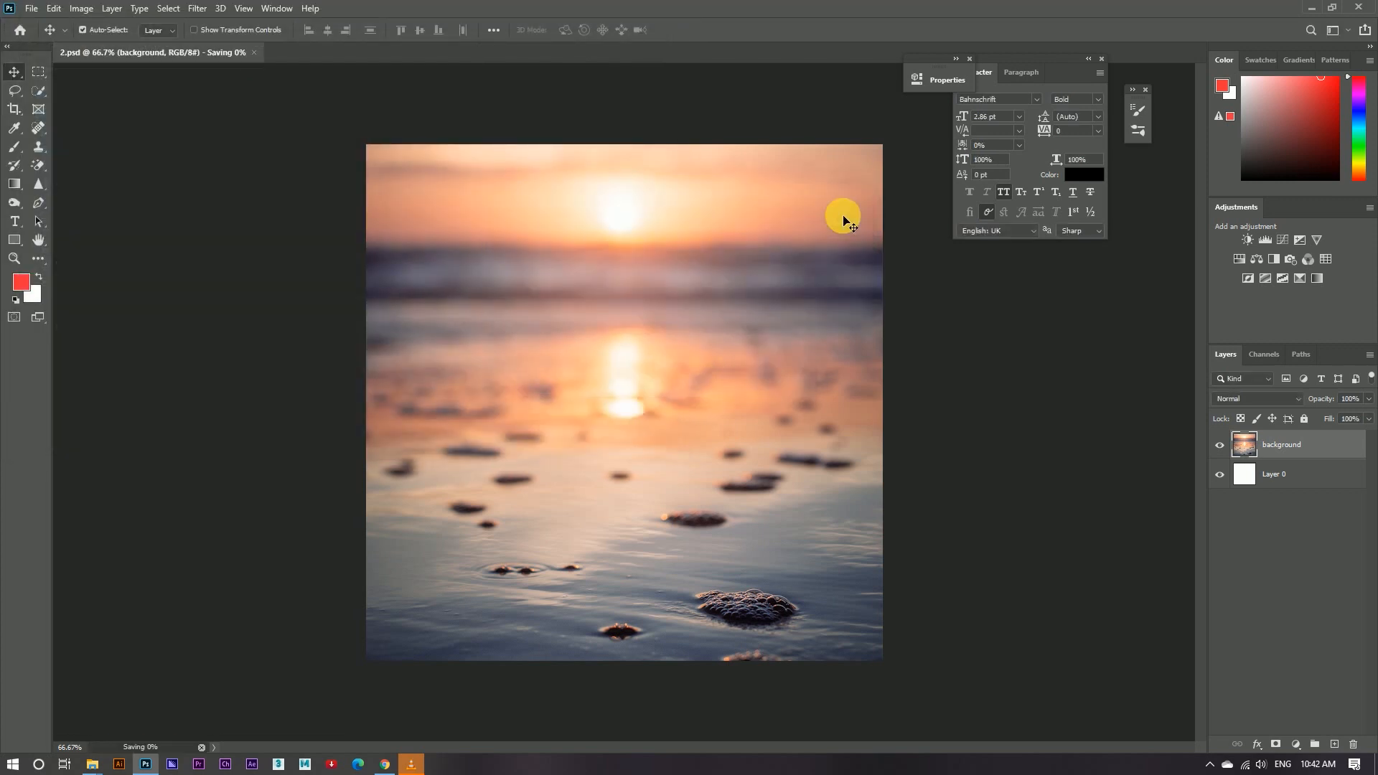
Step: Place the png-mermaid-1 image from Downloads, enlarge it slightly and position it on the beach
mouse_move(99, 769)
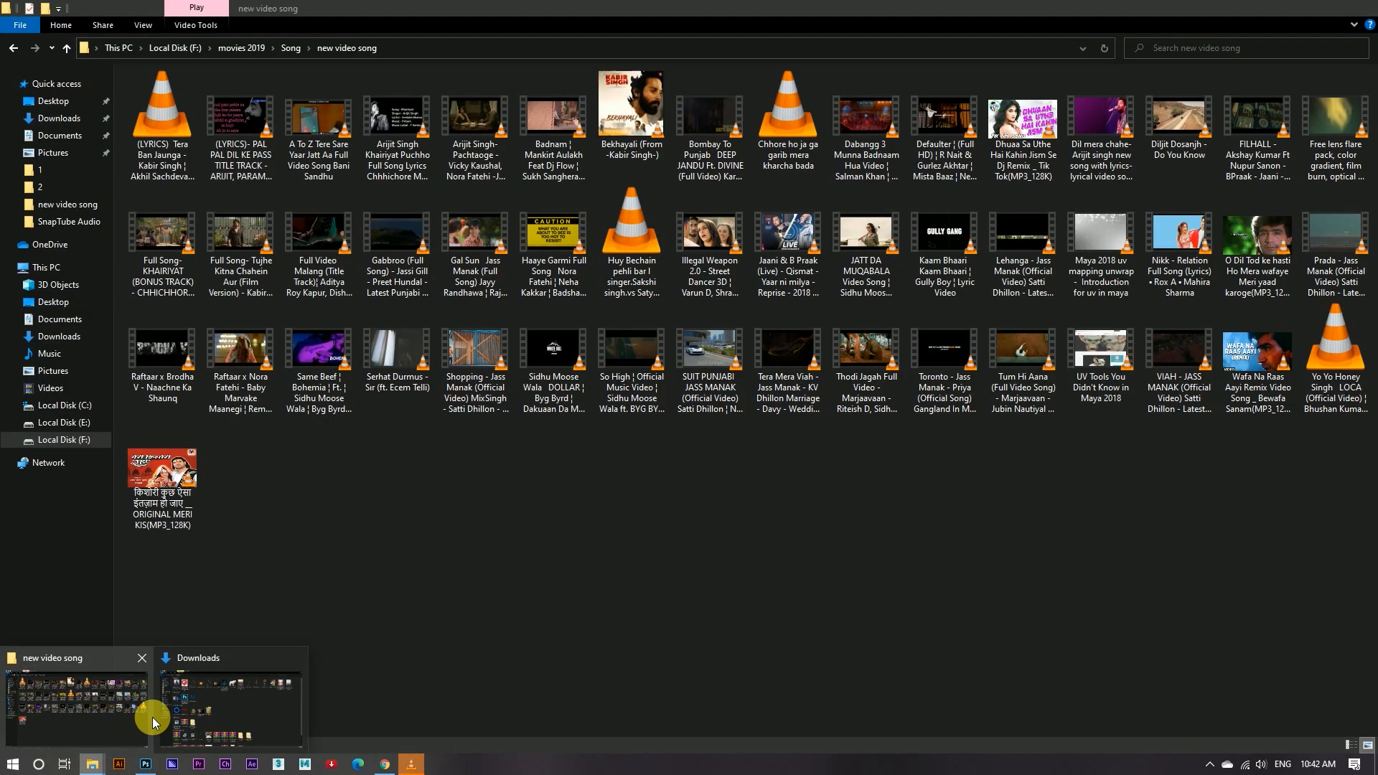
left_click(230, 708)
left_click(1110, 165)
left_click_drag(1048, 212, 584, 544)
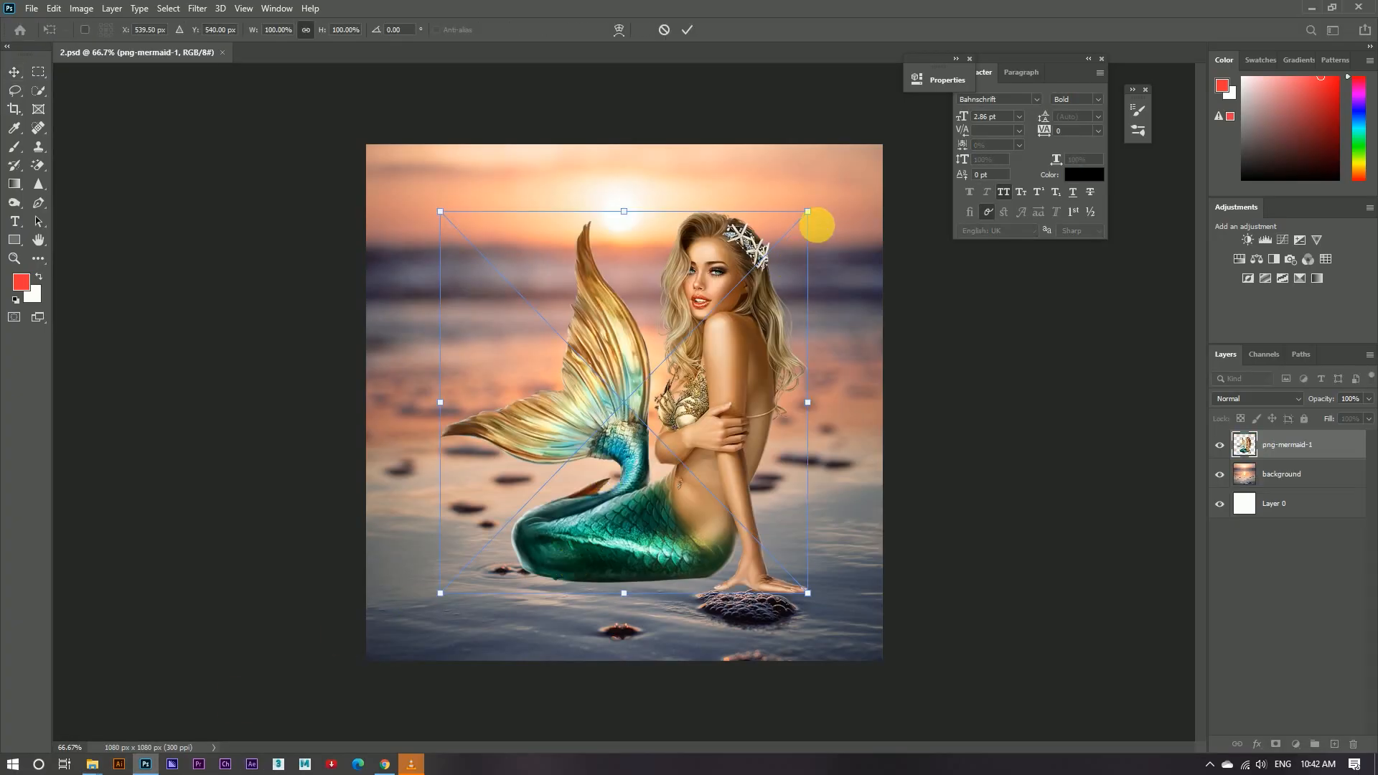
left_click_drag(808, 211, 815, 200)
left_click_drag(700, 372, 705, 388)
left_click(689, 26)
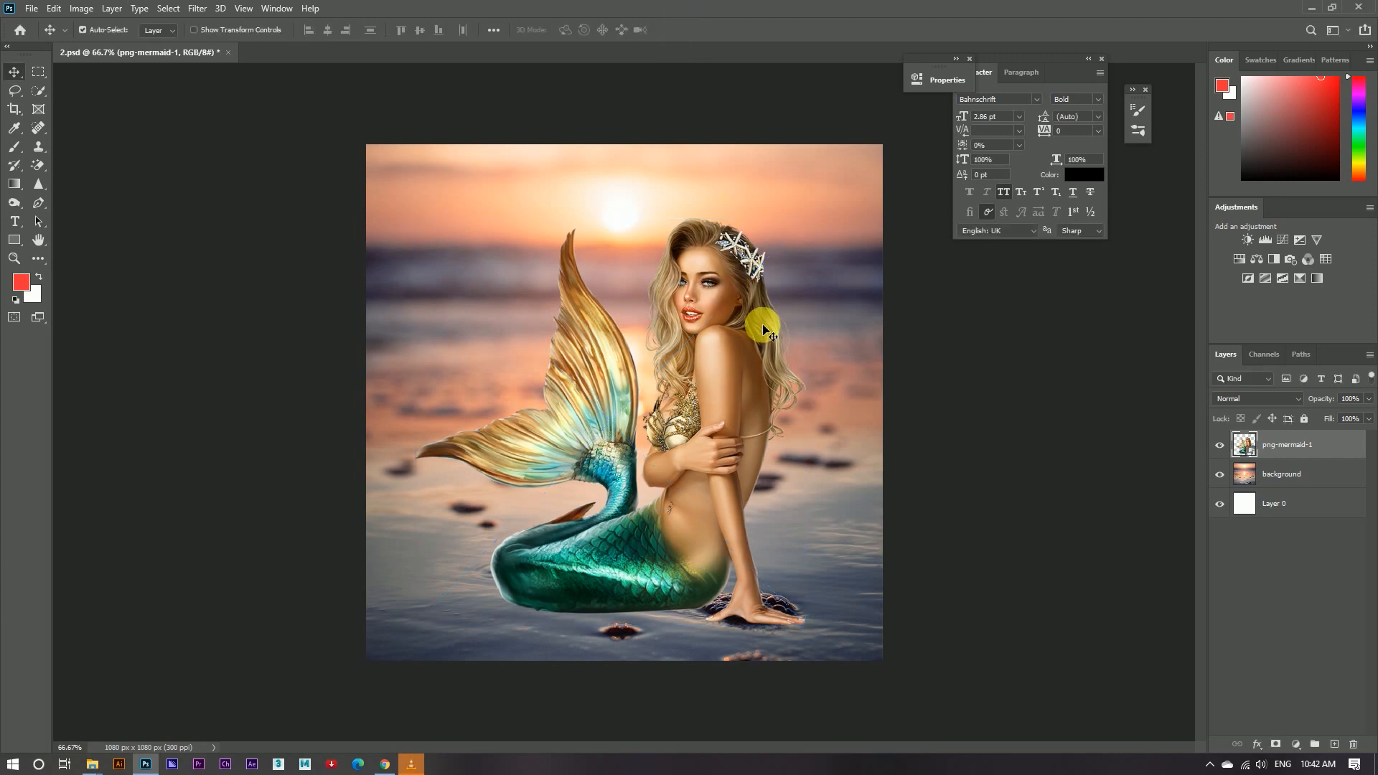
Step: Place the ocean wave photo from Downloads above the mermaid and scale it to about 6.58% to cover the canvas
scroll(717, 400, "up", 2)
scroll(816, 416, "down", 1)
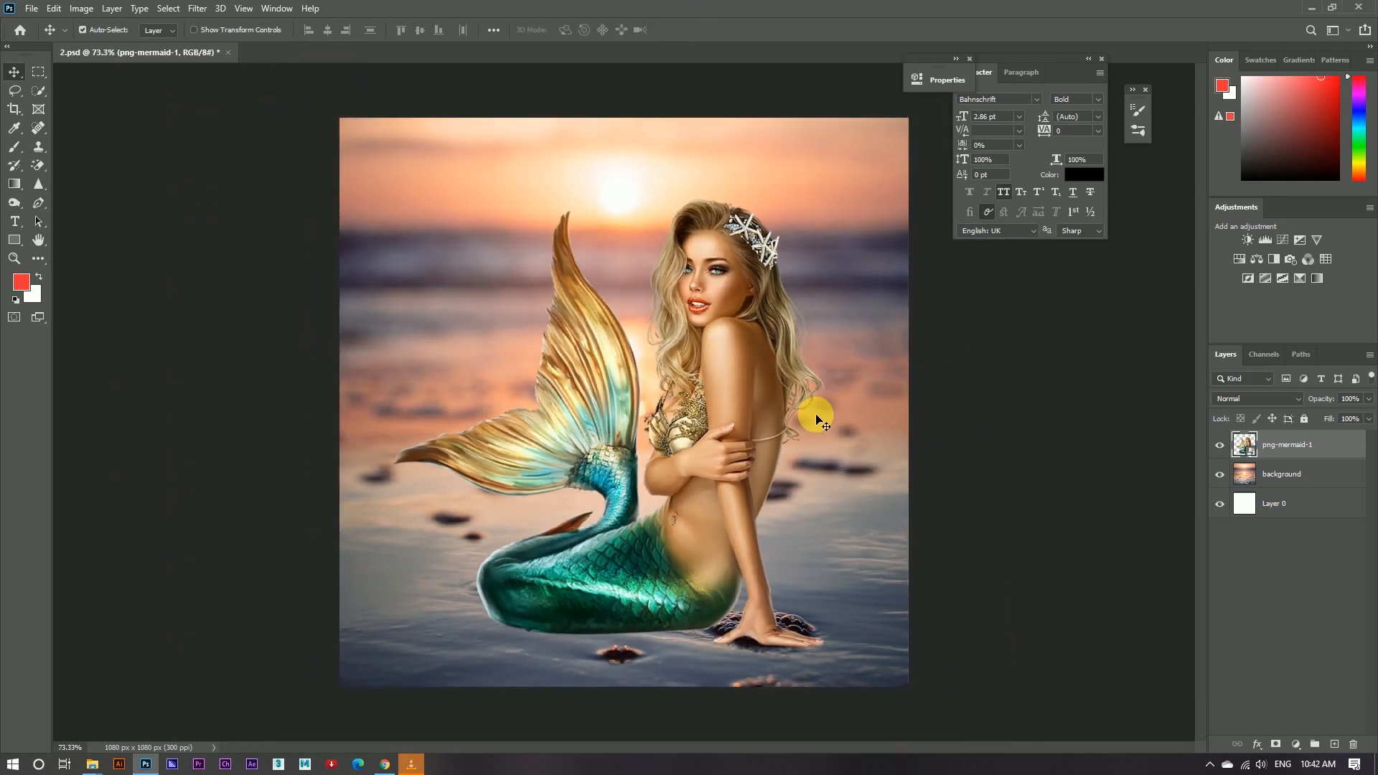
left_click(1322, 478)
mouse_move(92, 763)
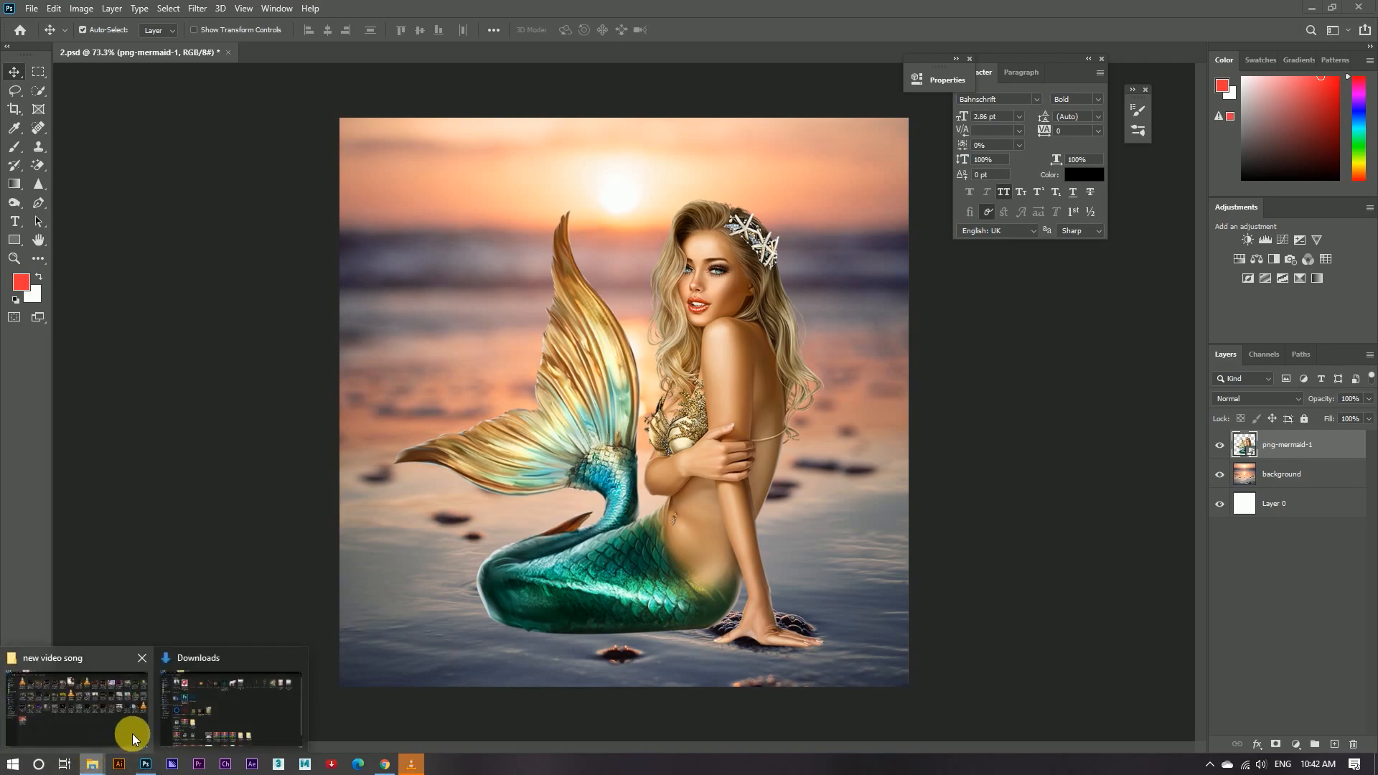
left_click(237, 700)
left_click_drag(1244, 186, 748, 474)
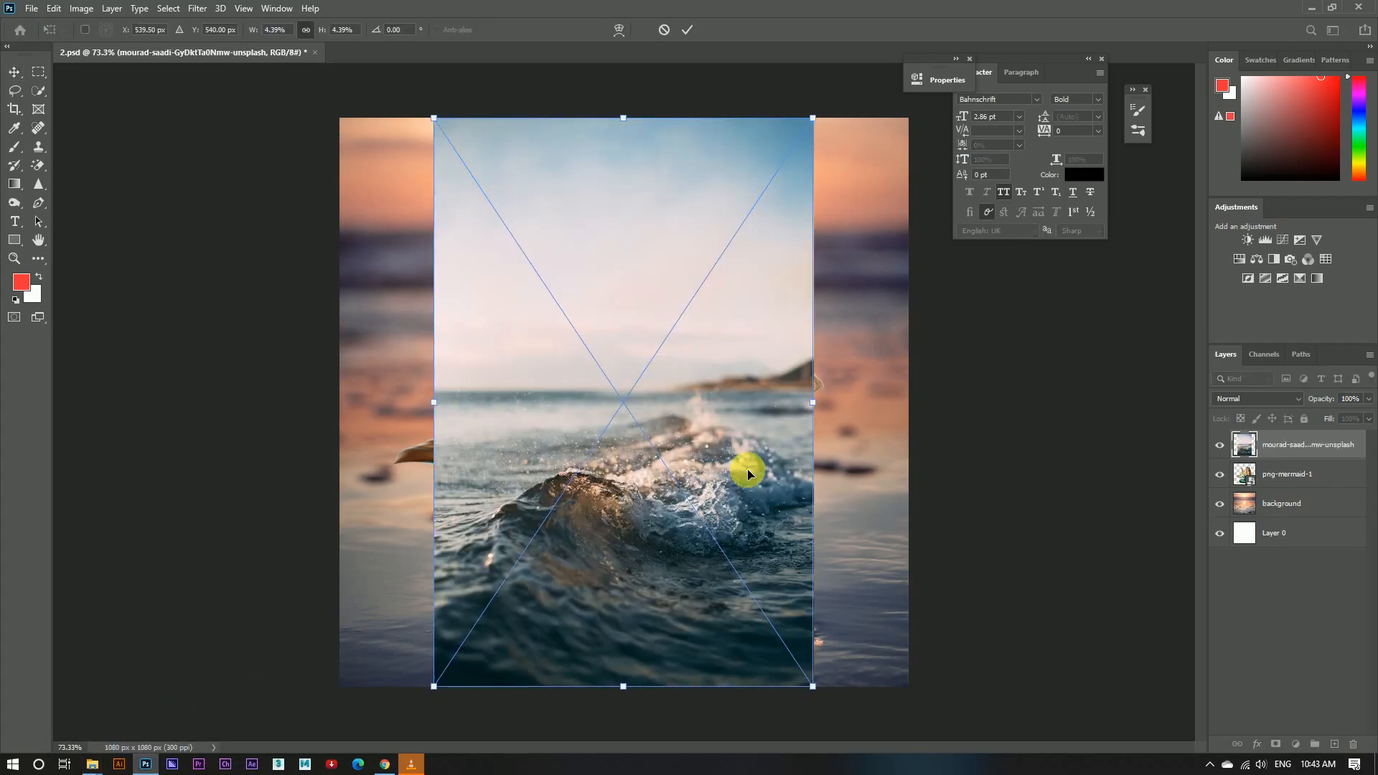
left_click_drag(801, 406, 910, 440)
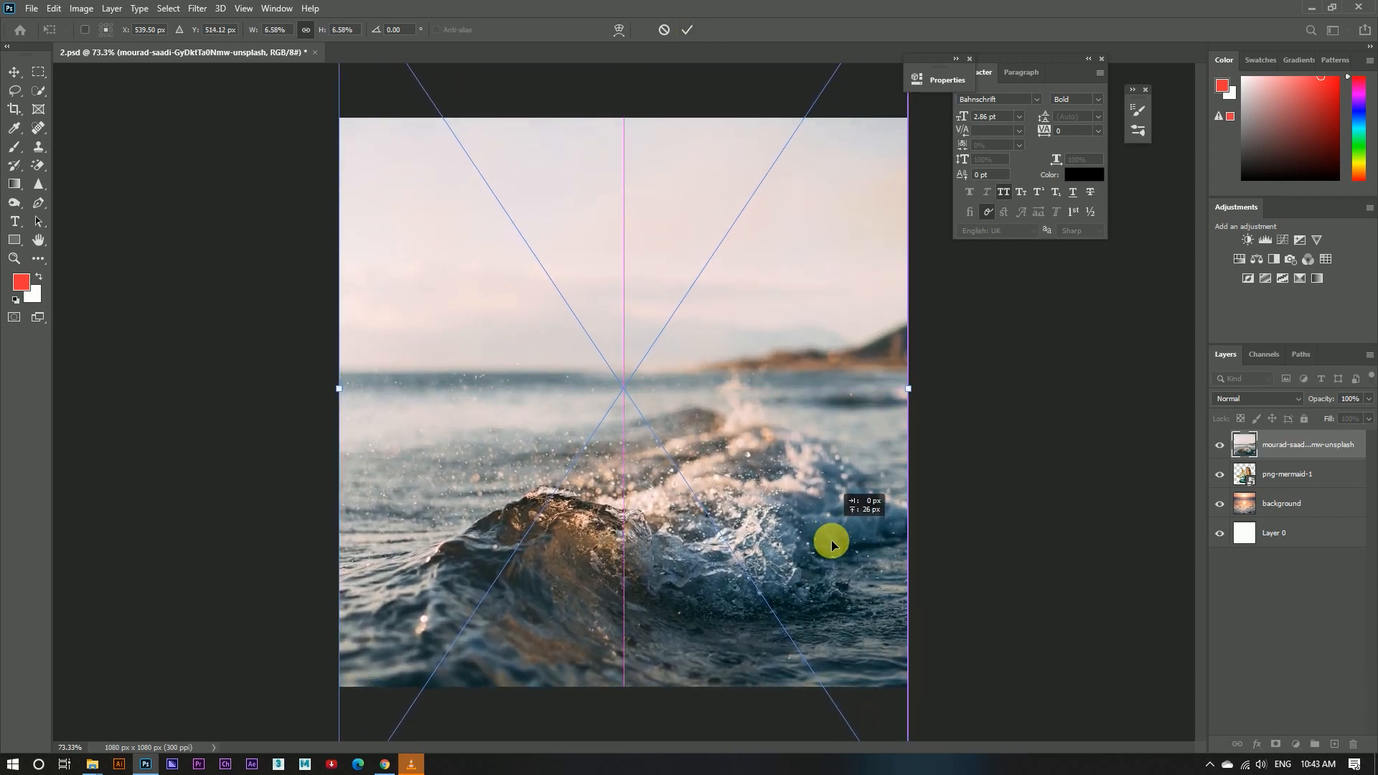
left_click(687, 33)
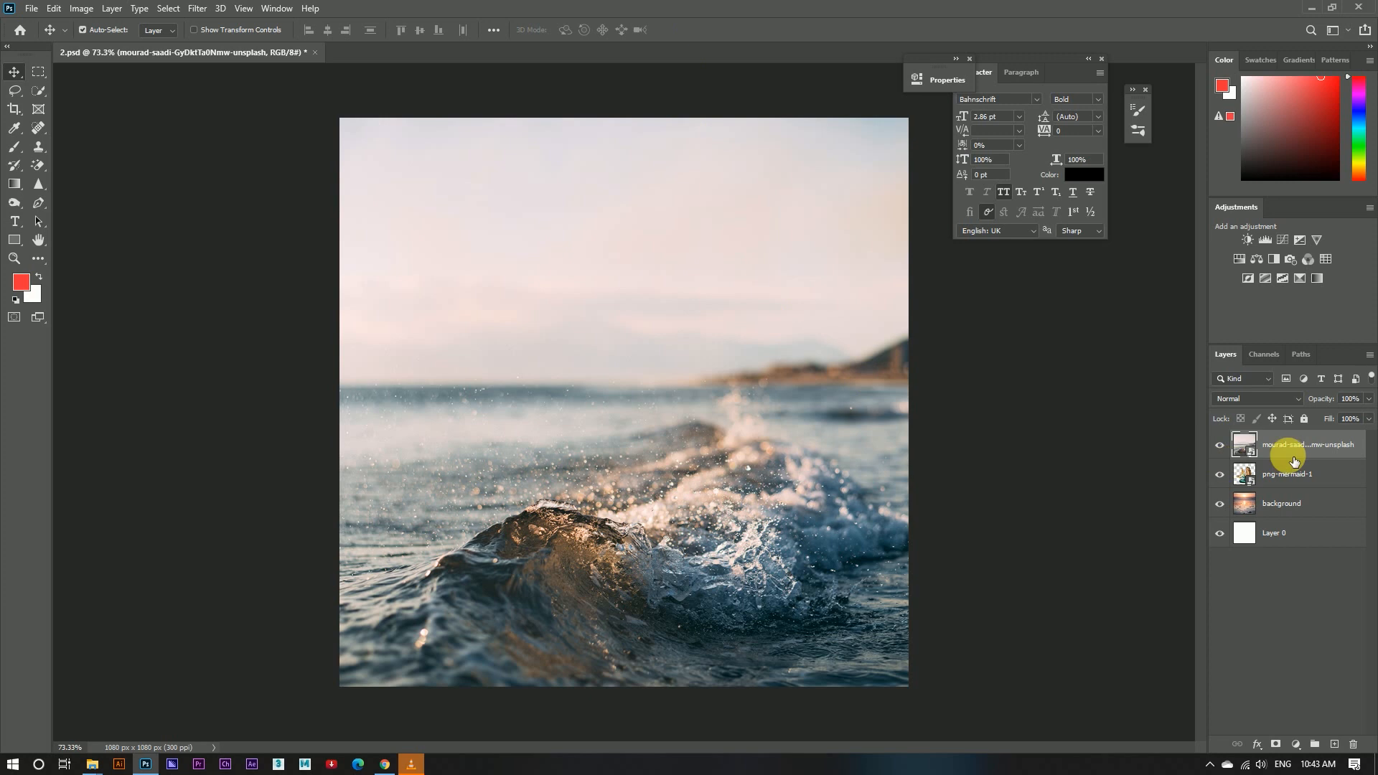
Step: Rasterize the wave photo layer and add a layer mask to it
right_click(1286, 451)
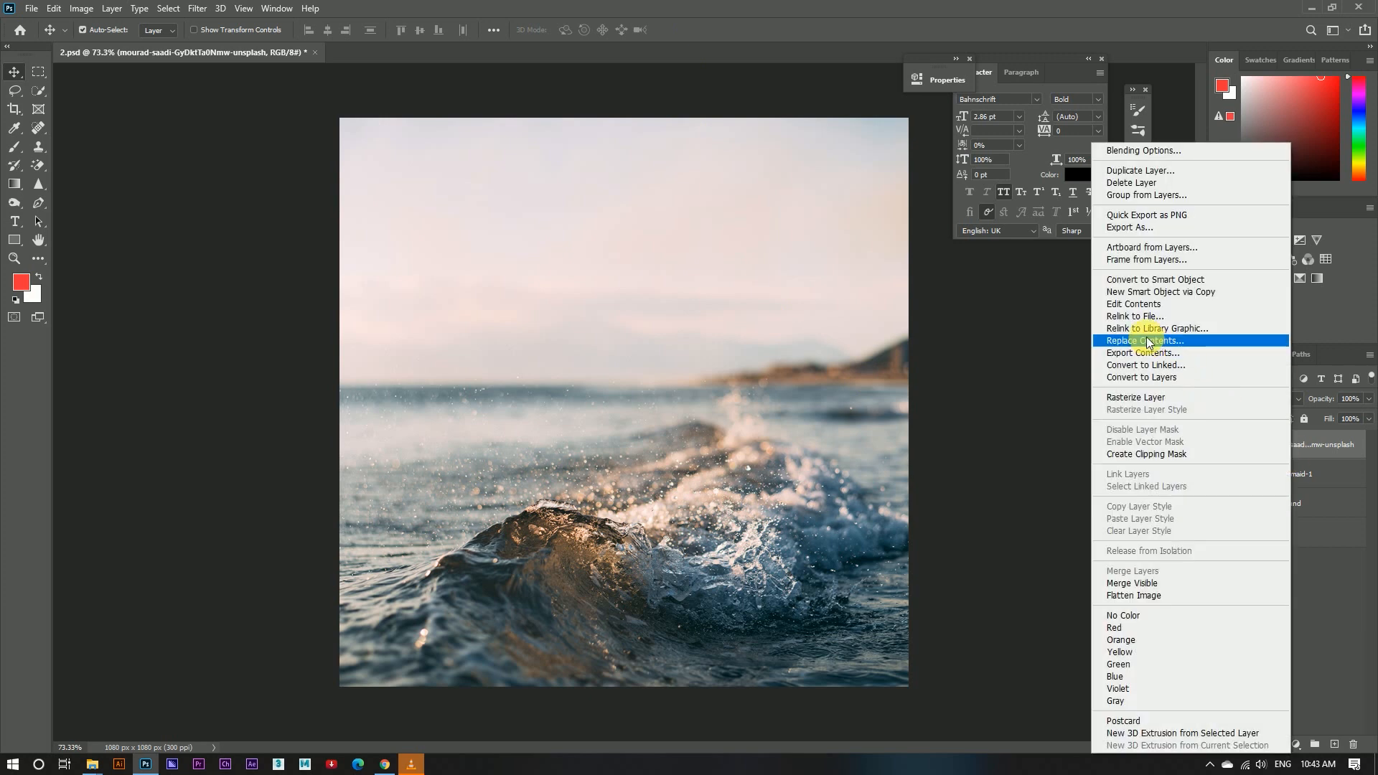
left_click(1156, 399)
left_click(1276, 749)
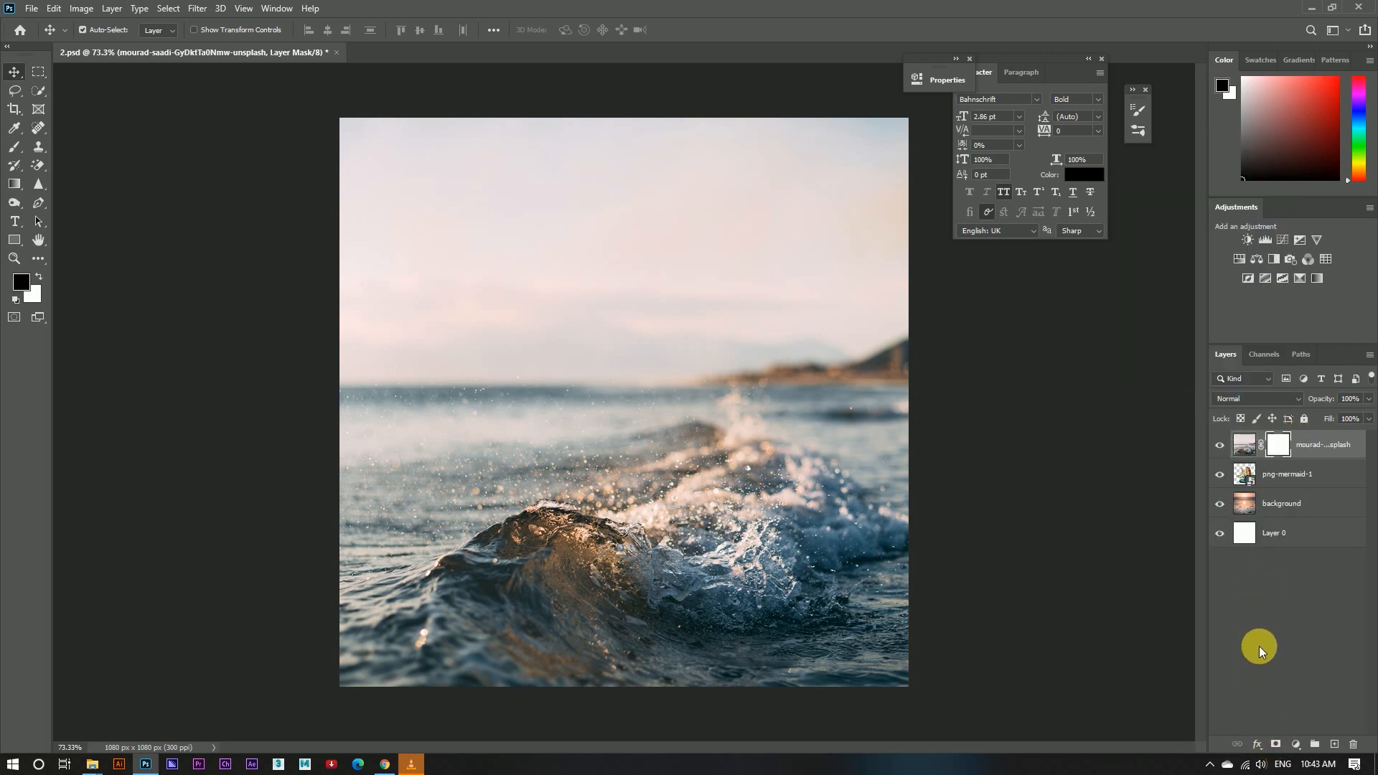
Step: Paint the wave layer's mask with a soft black brush to reveal the sunset sky and the mermaid's upper body and tail
left_click(15, 147)
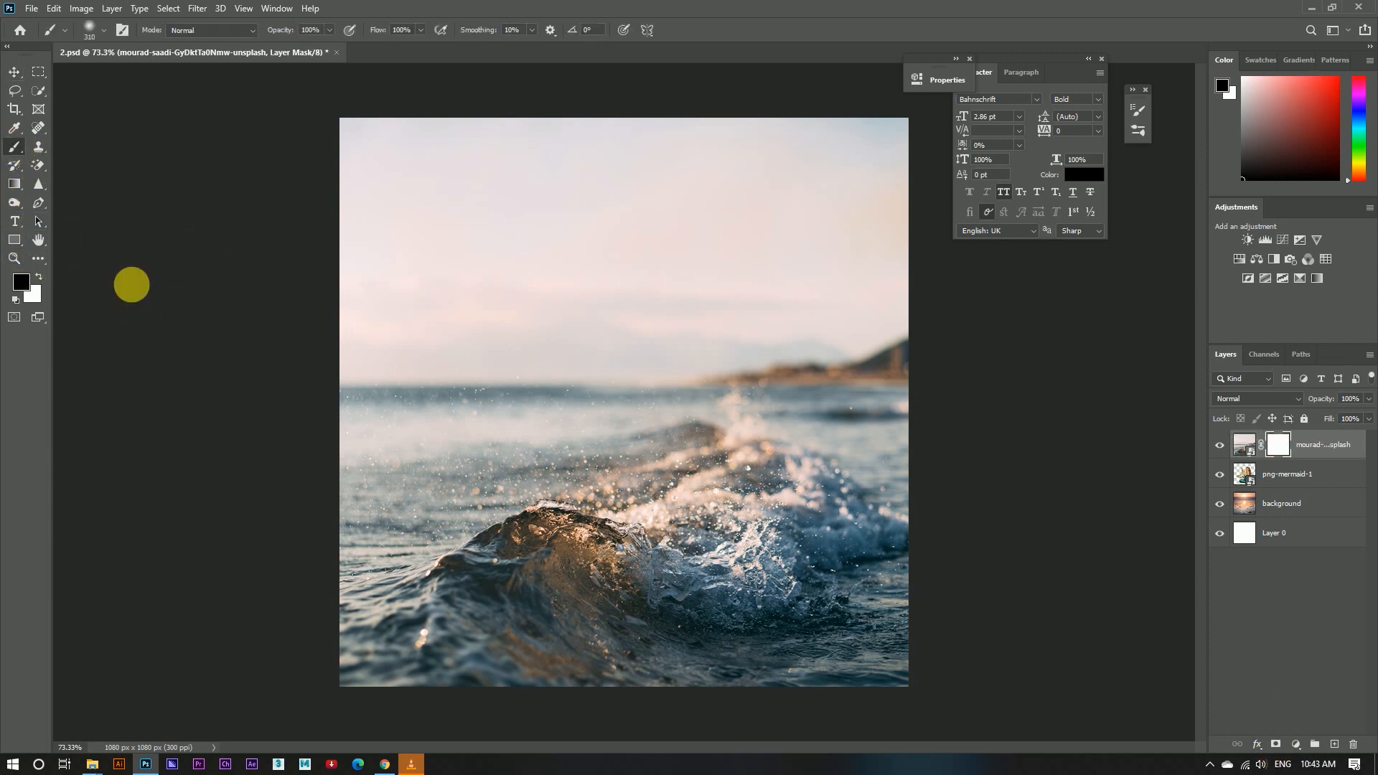
mouse_move(677, 345)
left_mouse_down()
mouse_move(763, 360)
mouse_move(690, 333)
mouse_move(698, 431)
mouse_move(751, 527)
mouse_move(791, 461)
mouse_move(761, 402)
left_mouse_up()
left_click_drag(650, 363, 698, 394)
mouse_move(747, 459)
left_mouse_down()
mouse_move(758, 535)
mouse_move(715, 533)
left_mouse_up()
mouse_move(589, 409)
left_mouse_down()
mouse_move(460, 338)
mouse_move(502, 311)
mouse_move(476, 400)
mouse_move(531, 376)
mouse_move(452, 375)
left_mouse_up()
left_click_drag(536, 465, 488, 467)
left_click_drag(528, 530, 539, 536)
left_click_drag(729, 429, 769, 428)
left_click_drag(734, 332, 738, 332)
mouse_move(514, 230)
left_mouse_down()
mouse_move(416, 232)
mouse_move(446, 343)
mouse_move(434, 423)
mouse_move(519, 417)
mouse_move(451, 444)
mouse_move(502, 460)
mouse_move(444, 450)
left_mouse_up()
mouse_move(813, 430)
left_mouse_down()
mouse_move(944, 321)
mouse_move(760, 295)
mouse_move(733, 321)
left_mouse_up()
mouse_move(872, 370)
left_mouse_down()
mouse_move(908, 369)
mouse_move(967, 440)
mouse_move(881, 360)
left_mouse_up()
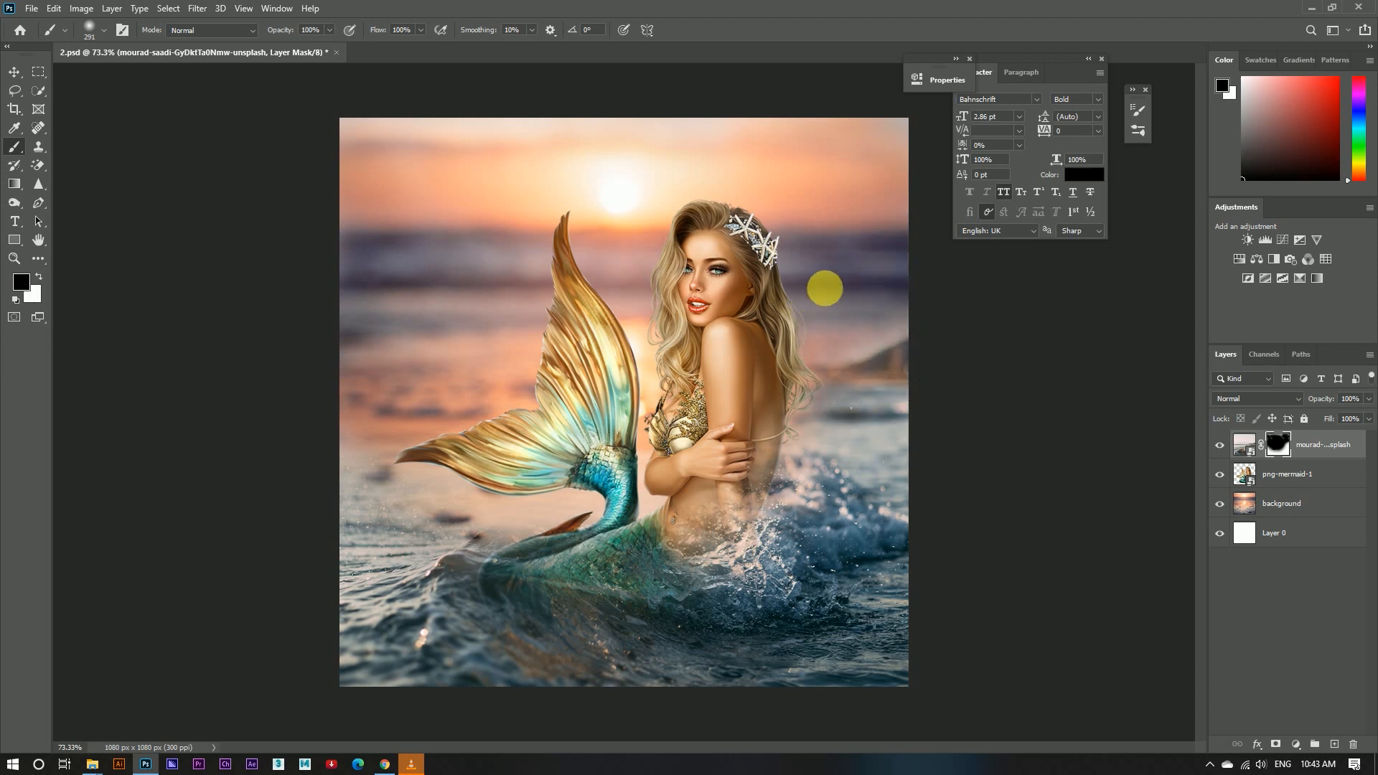
Step: Enlarge the mermaid layer slightly and move it up so she rises higher out of the waves
scroll(788, 197, "down", 3)
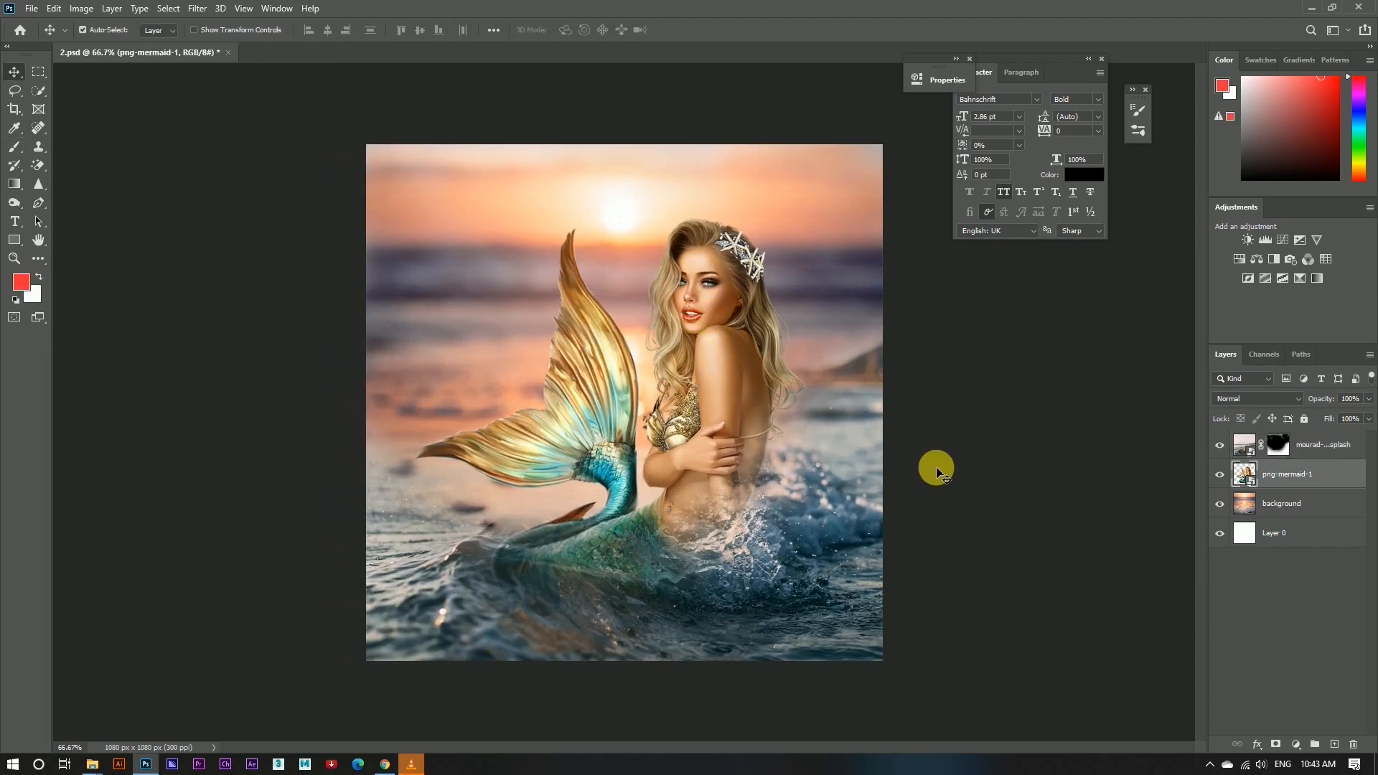
key("ctrl+t")
left_click_drag(807, 220, 821, 206)
left_click_drag(766, 305, 759, 285)
left_click(687, 30)
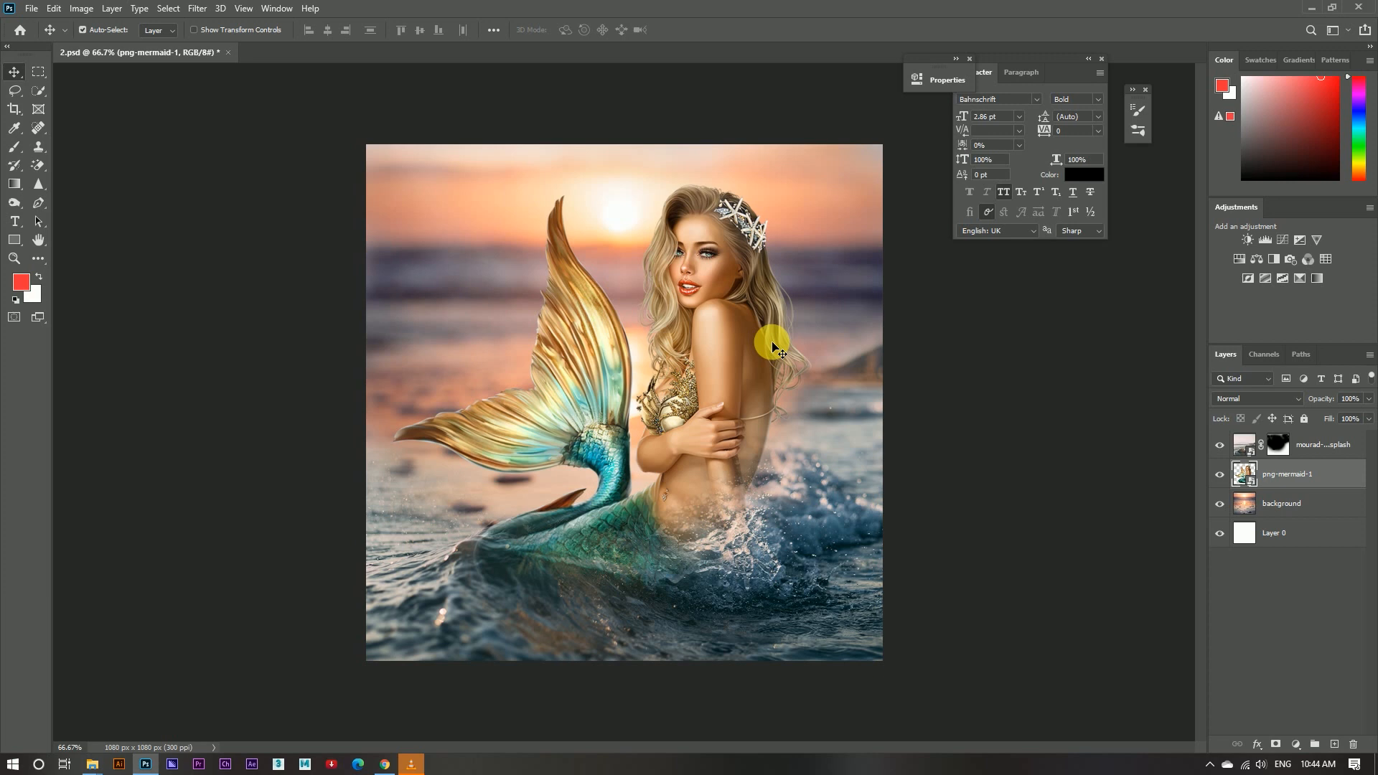
Step: Apply Camera Raw to the background layer with Contrast +16, Vibrance +13, Saturation +3 and Tint +12
scroll(772, 343, "down", 3)
scroll(769, 338, "up", 4)
left_click(1311, 507)
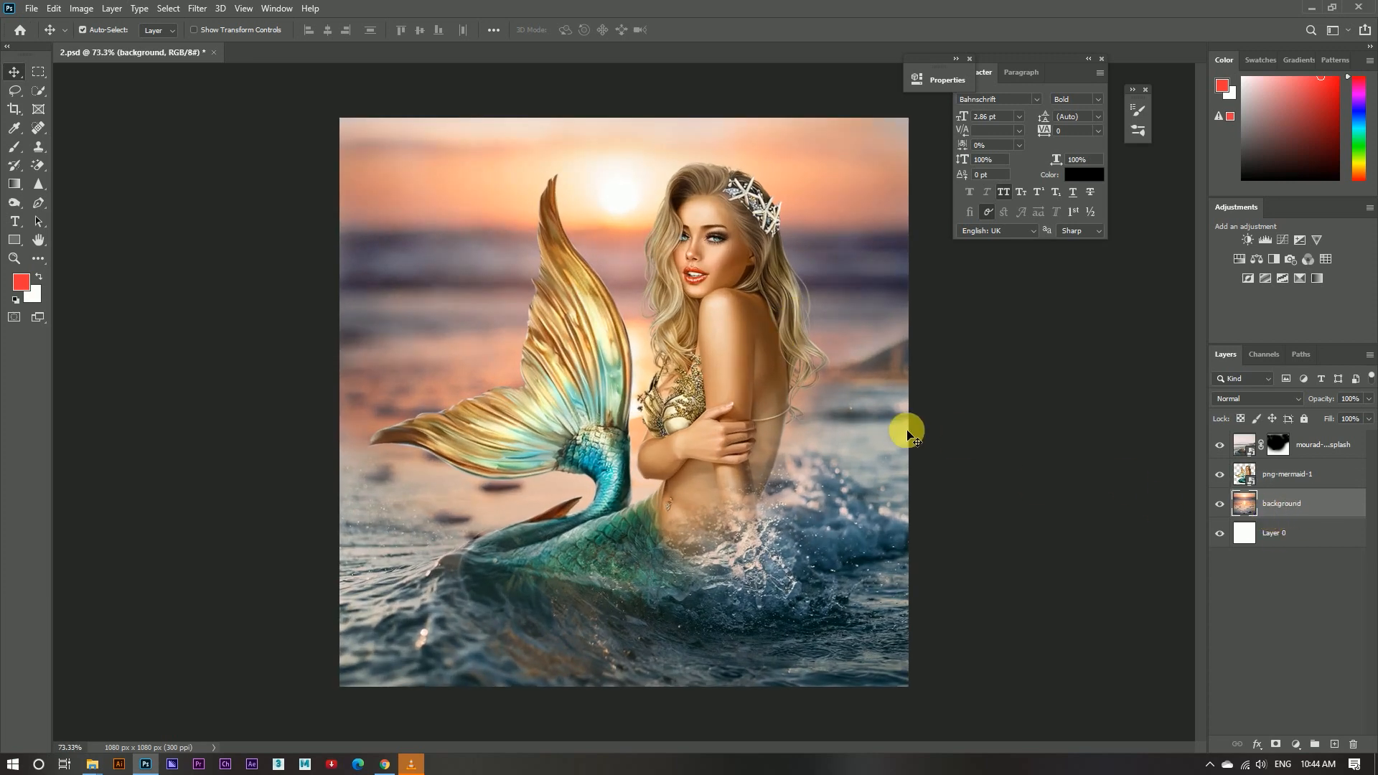
key("ctrl+shift+a")
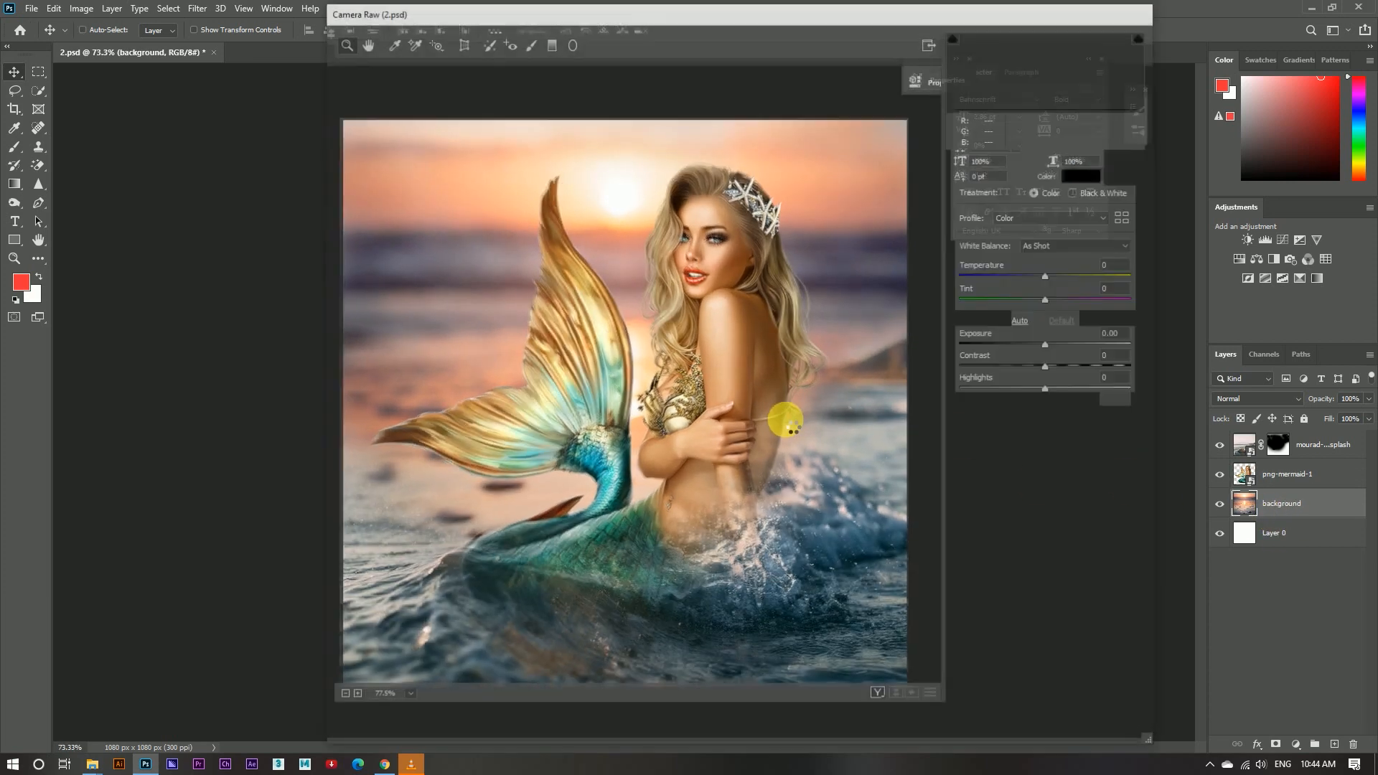
left_click_drag(1052, 367, 1063, 366)
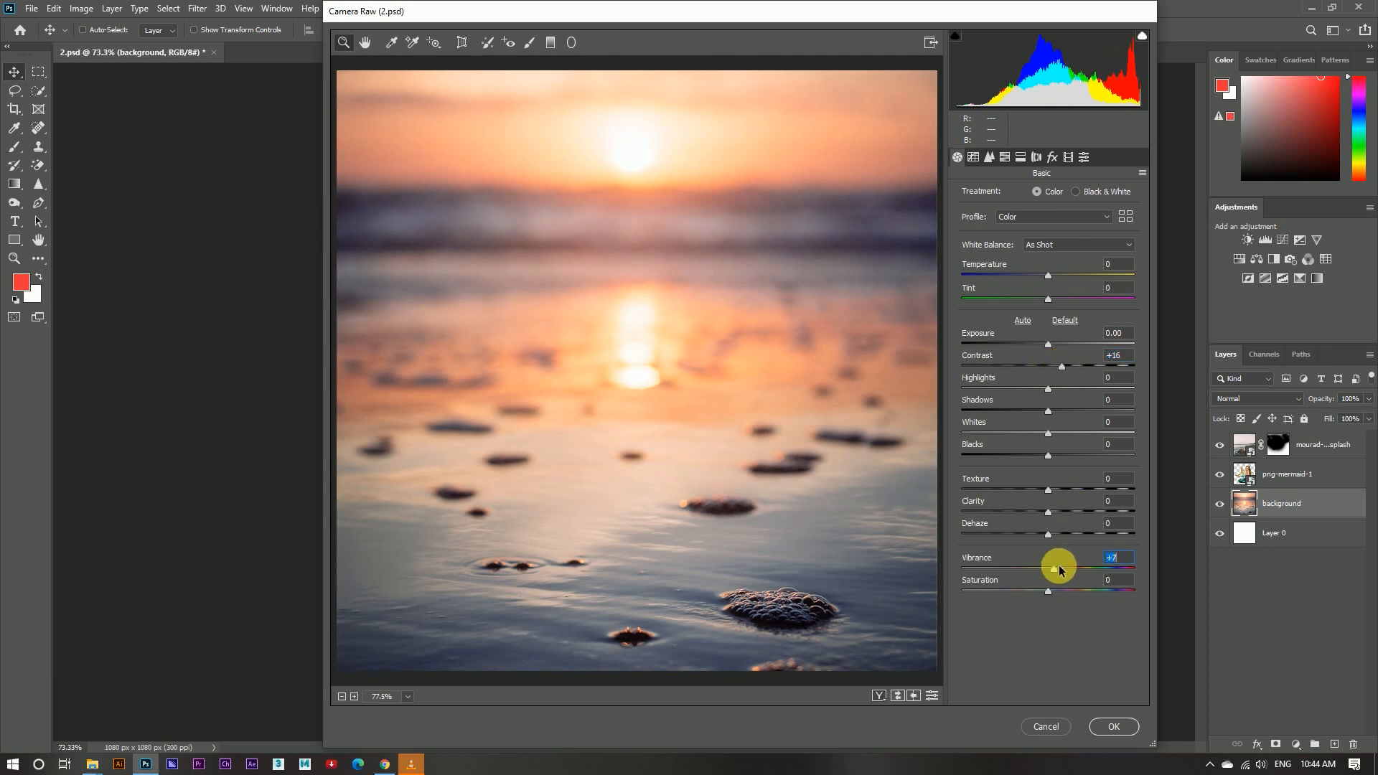
mouse_move(1049, 591)
left_mouse_down()
mouse_move(1061, 584)
mouse_move(1051, 591)
left_mouse_up()
left_click_drag(1048, 276, 1060, 297)
double_click(1045, 279)
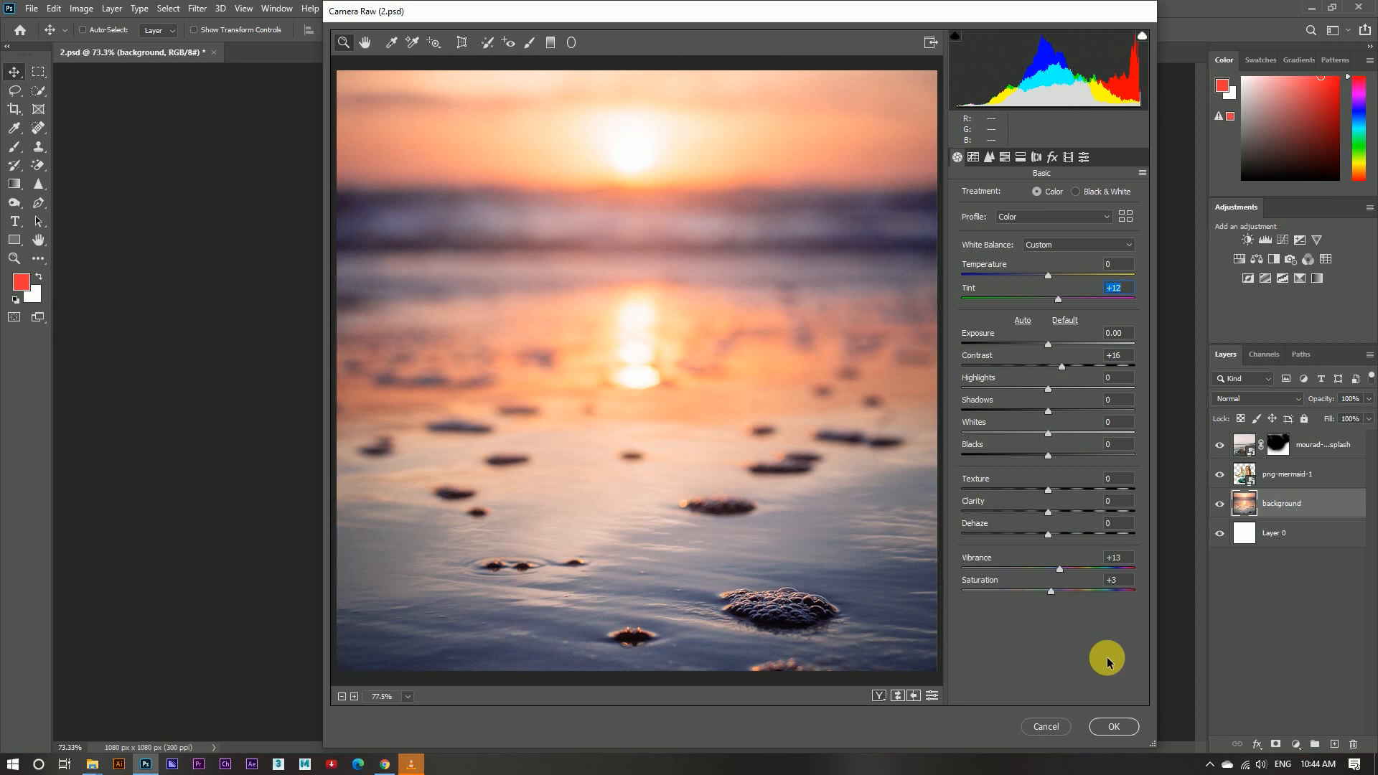
left_click(1113, 727)
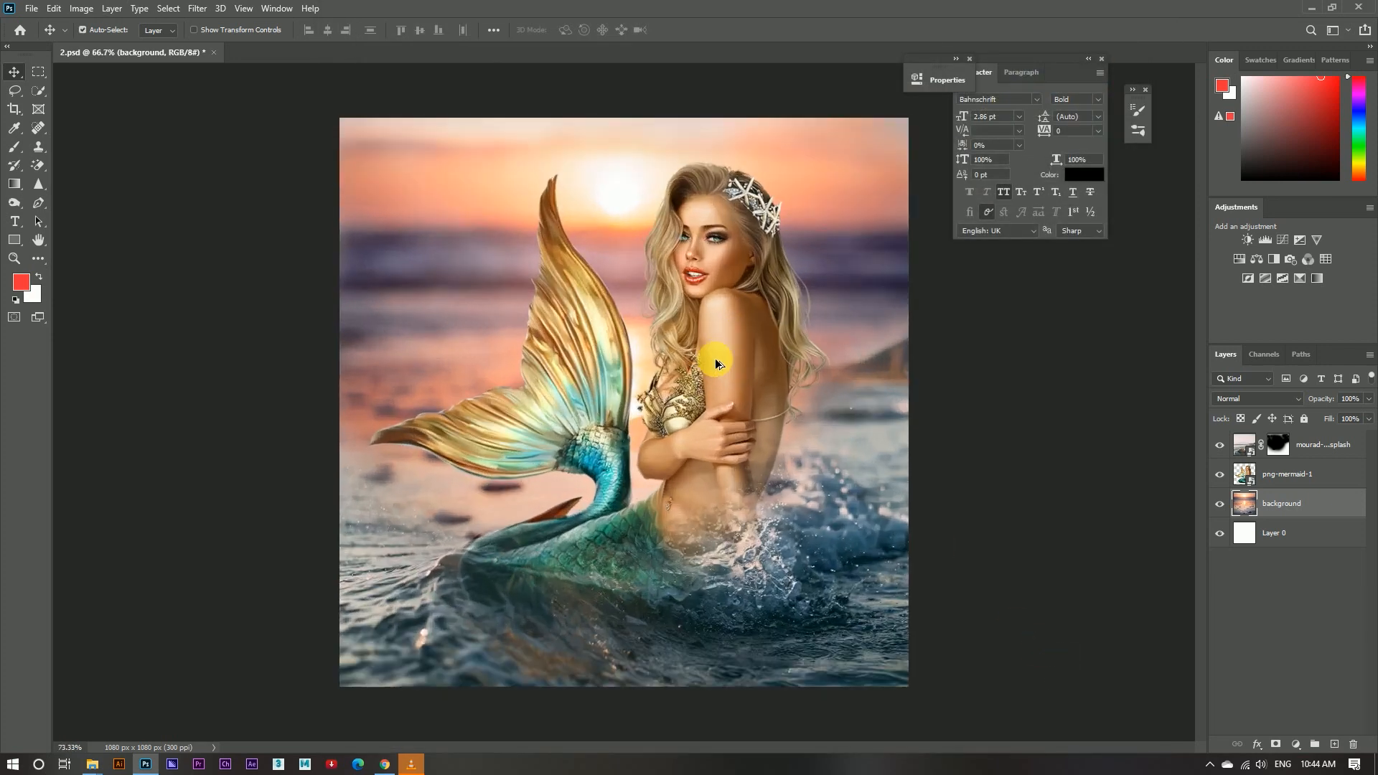
left_click(198, 8)
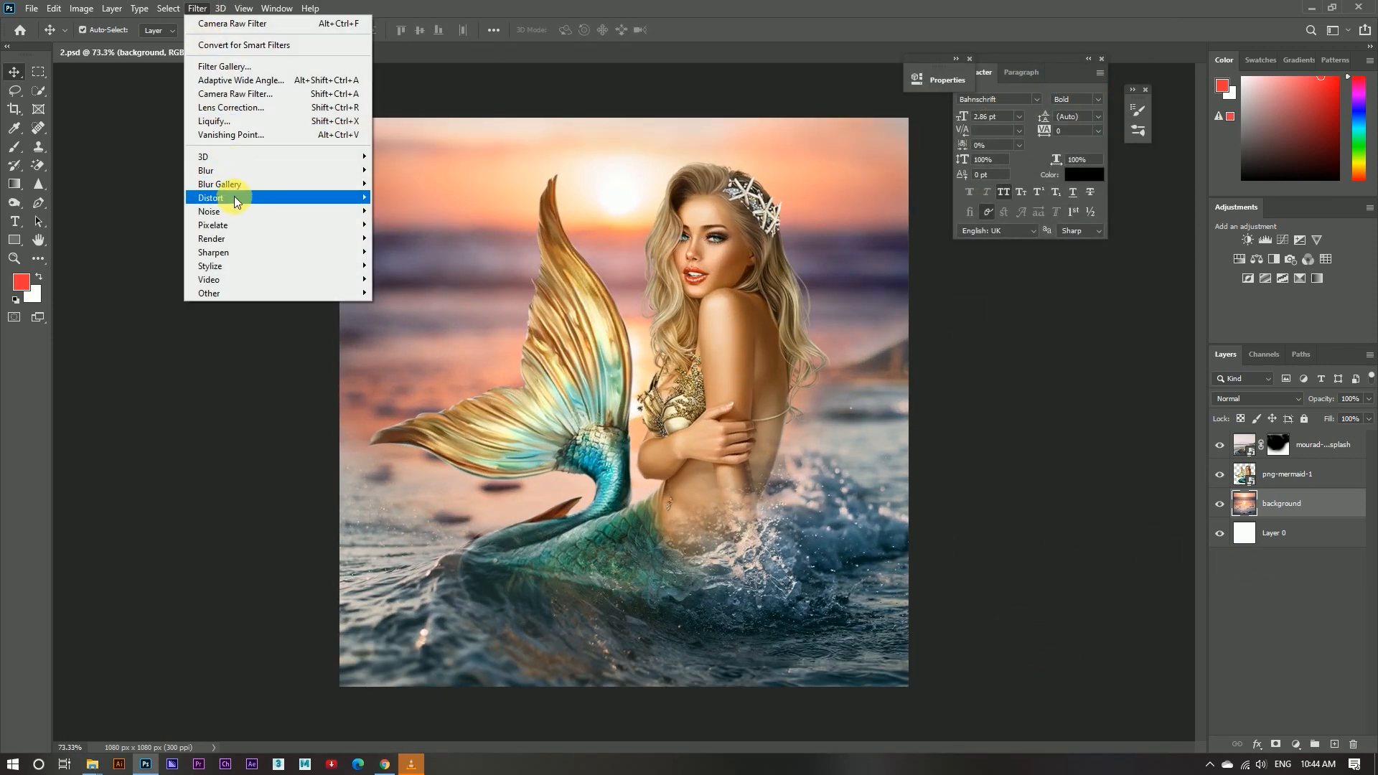
mouse_move(230, 212)
left_click(400, 265)
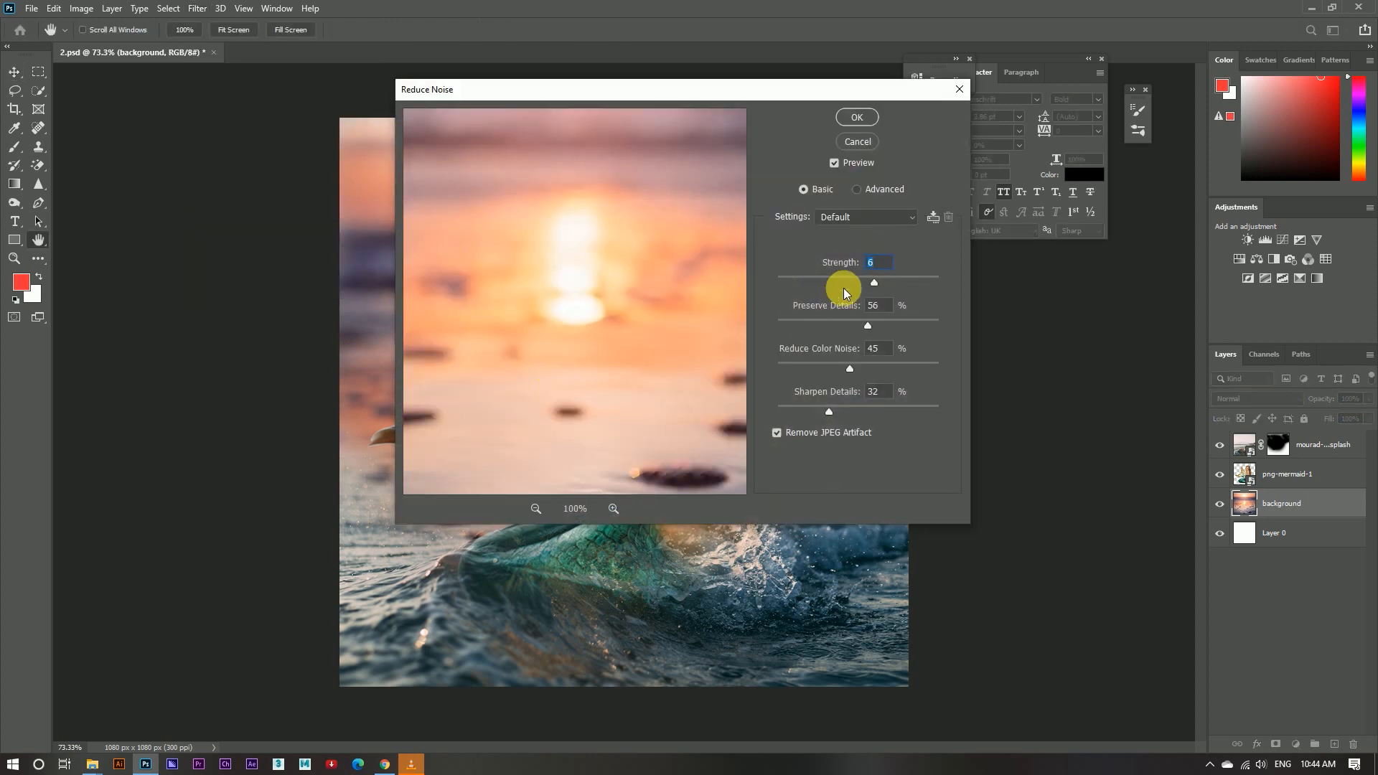
left_click(862, 189)
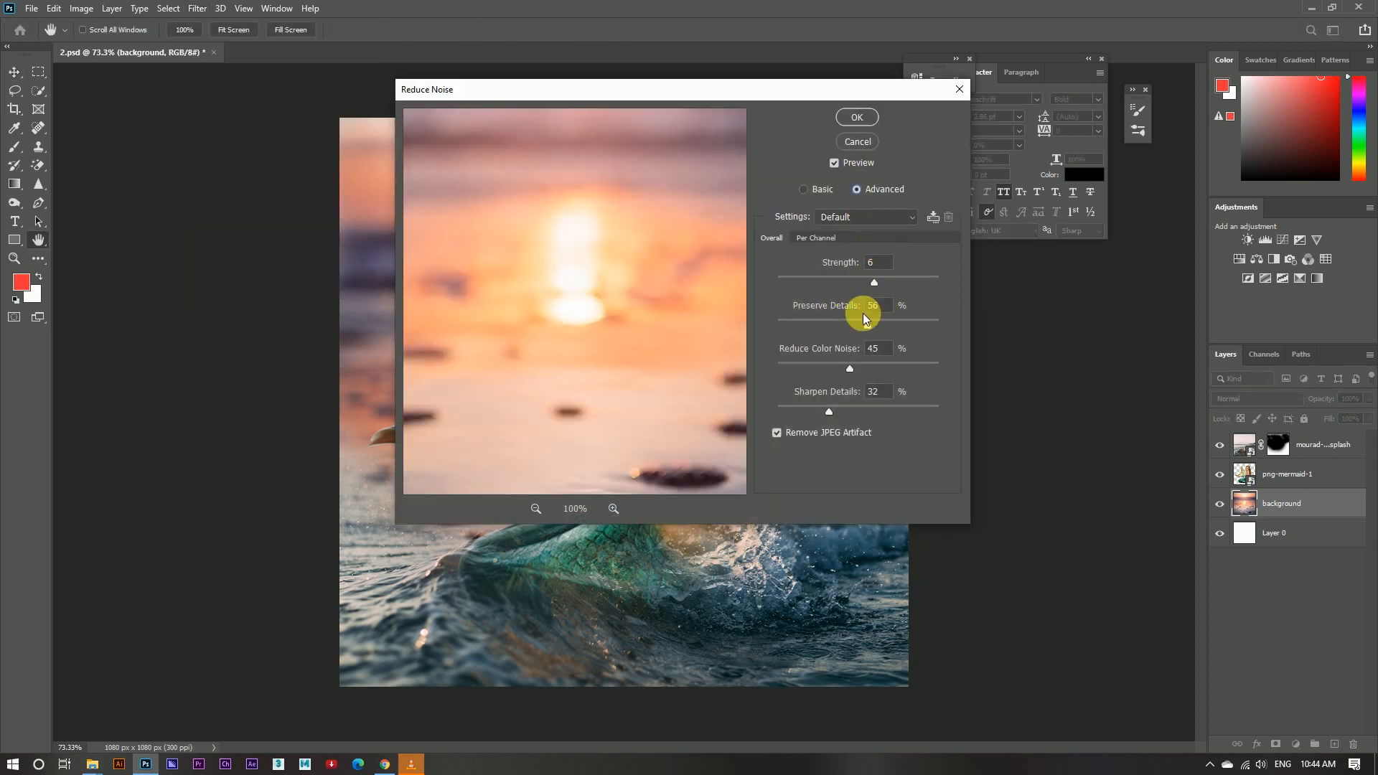
left_click(858, 144)
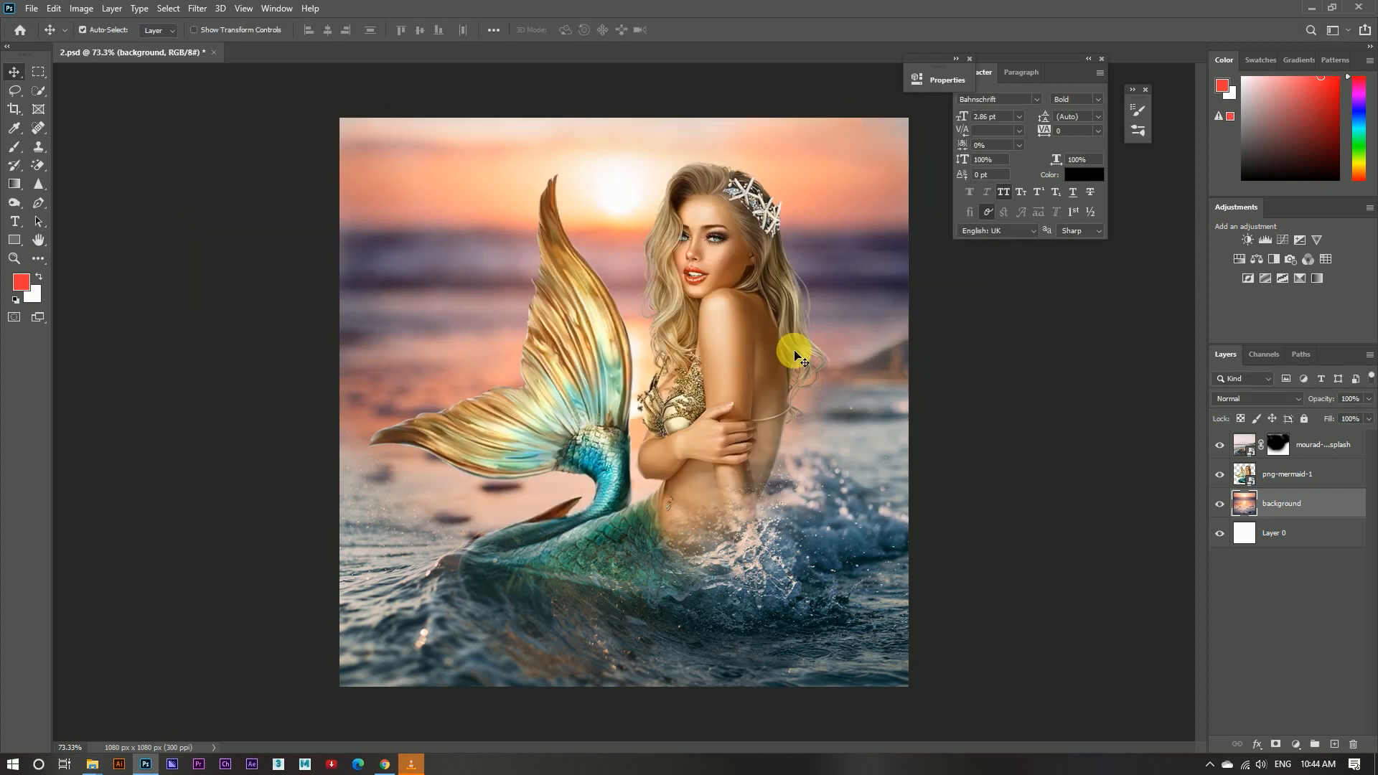
Step: Apply Camera Raw to the mermaid layer with a darkening Post Crop Vignetting amount of about -18
left_click(1283, 478)
left_click(197, 9)
left_click(216, 94)
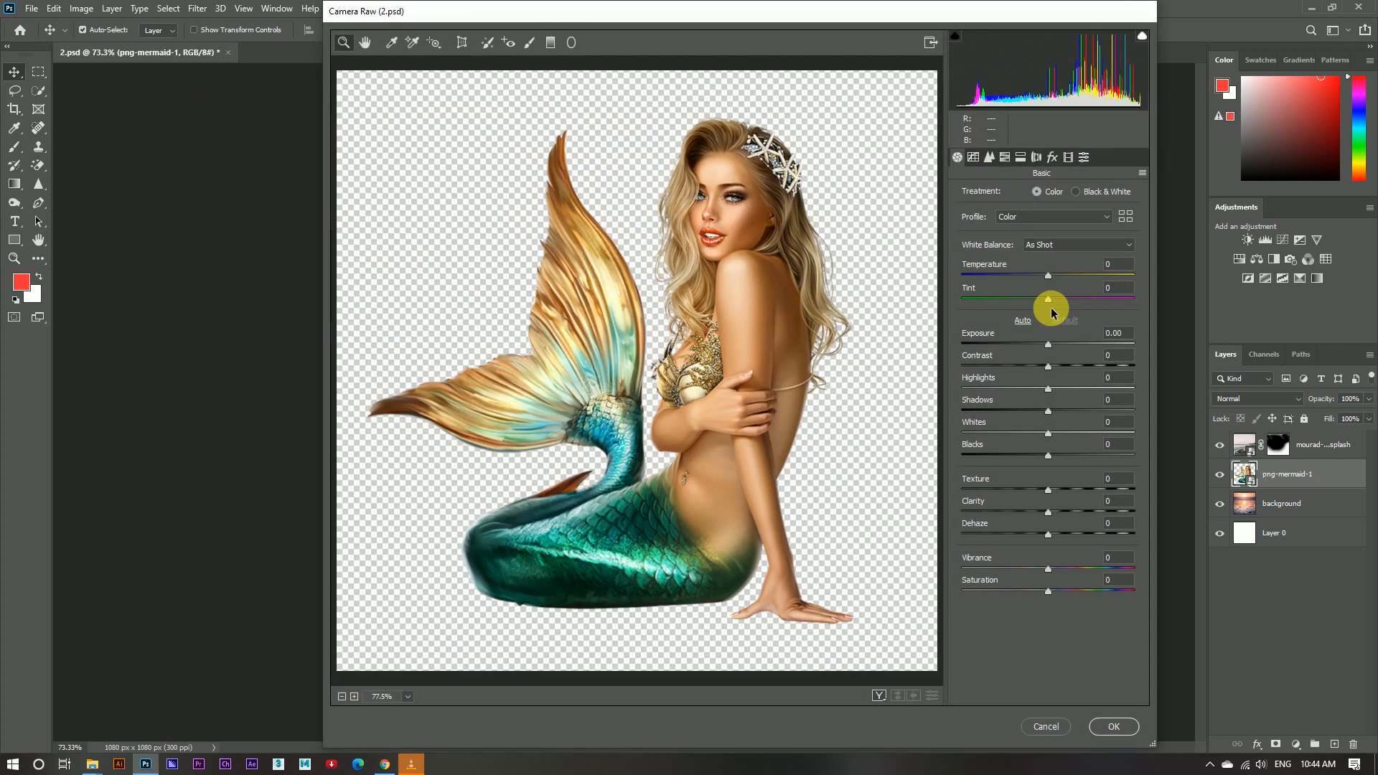
left_click(1054, 157)
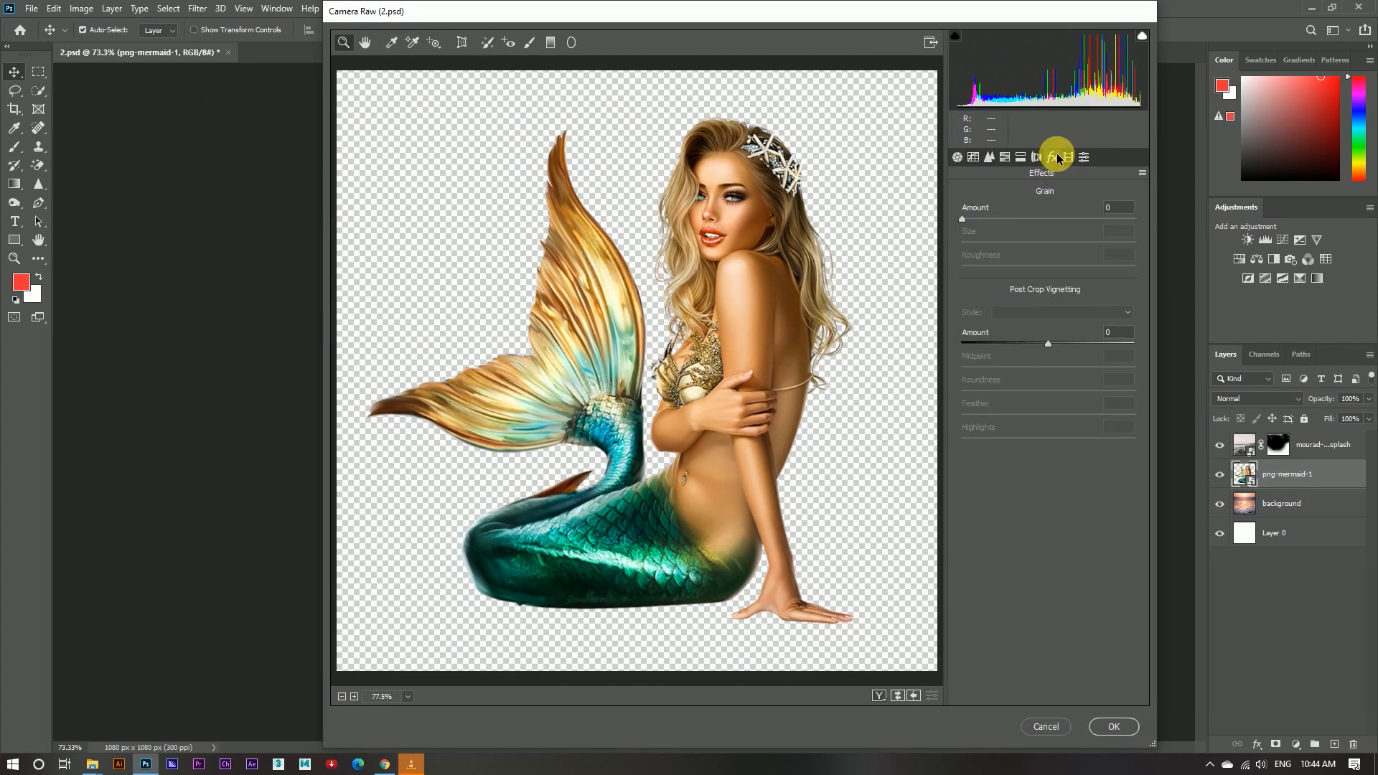
left_click_drag(1056, 338, 1038, 331)
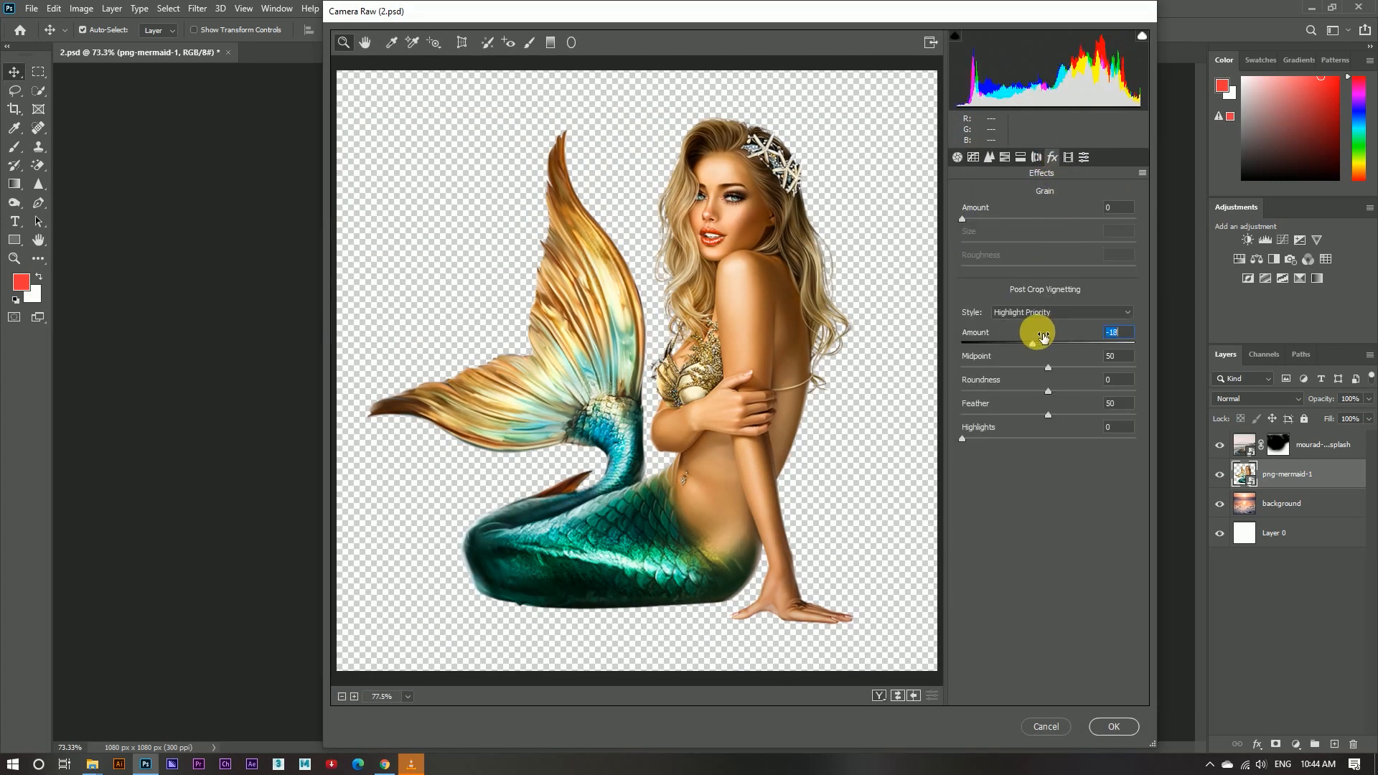
left_click(1121, 721)
Step: Collapse the smart filter list under the mermaid layer and clear the layer selection
scroll(723, 307, "down", 3)
scroll(725, 323, "up", 2)
scroll(725, 320, "up", 6)
scroll(726, 317, "down", 7)
scroll(725, 305, "up", 4)
scroll(723, 295, "down", 2)
scroll(722, 305, "down", 1)
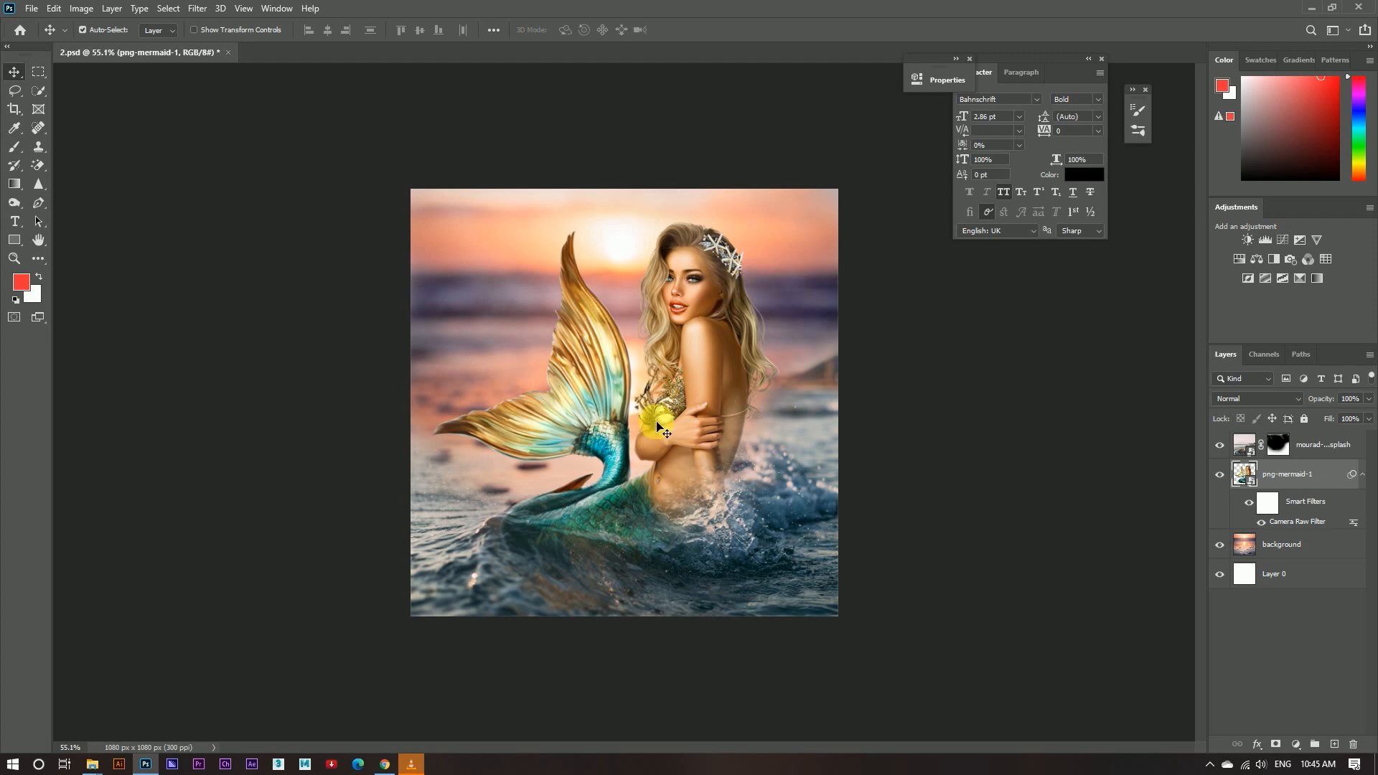
left_click(1276, 580)
left_click(1363, 474)
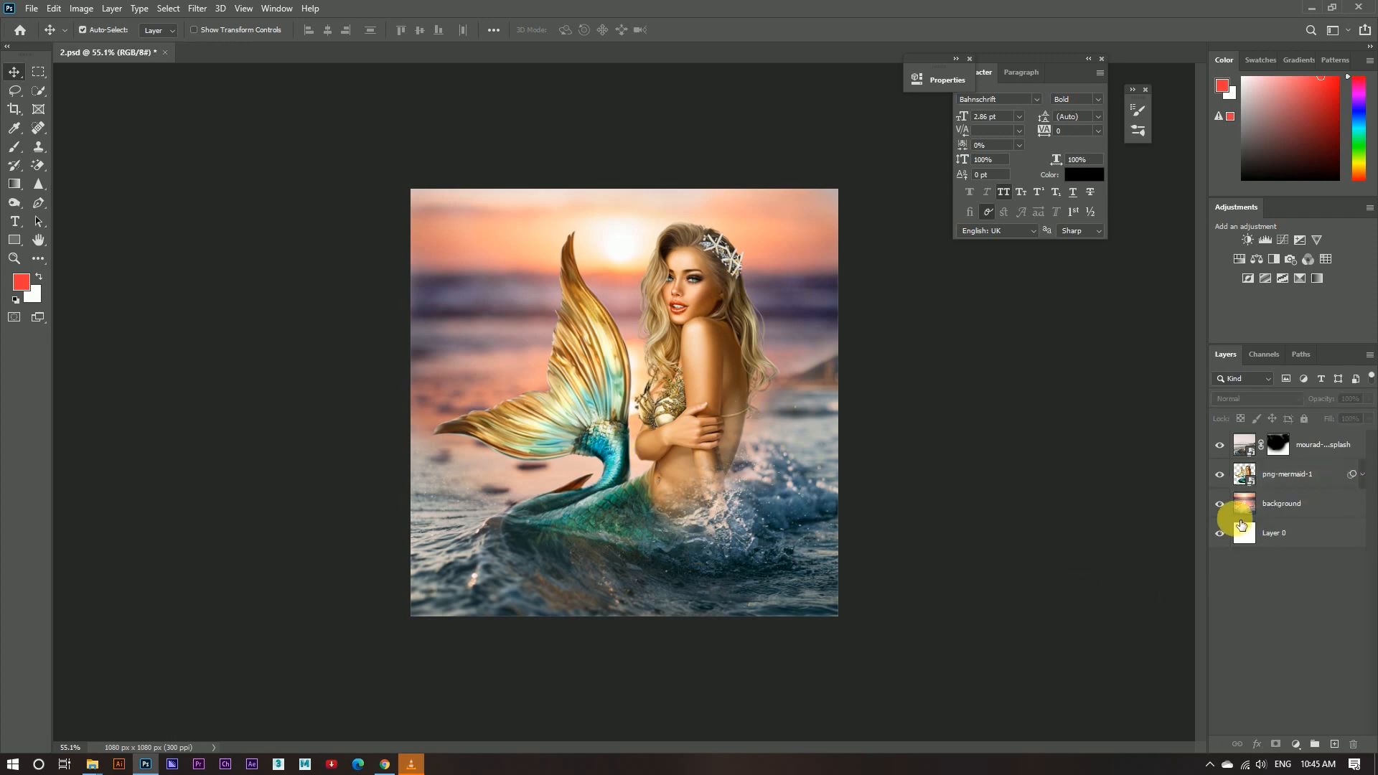
Step: Add a new empty layer above the wave photo layer
scroll(686, 340, "up", 2)
scroll(691, 343, "down", 1)
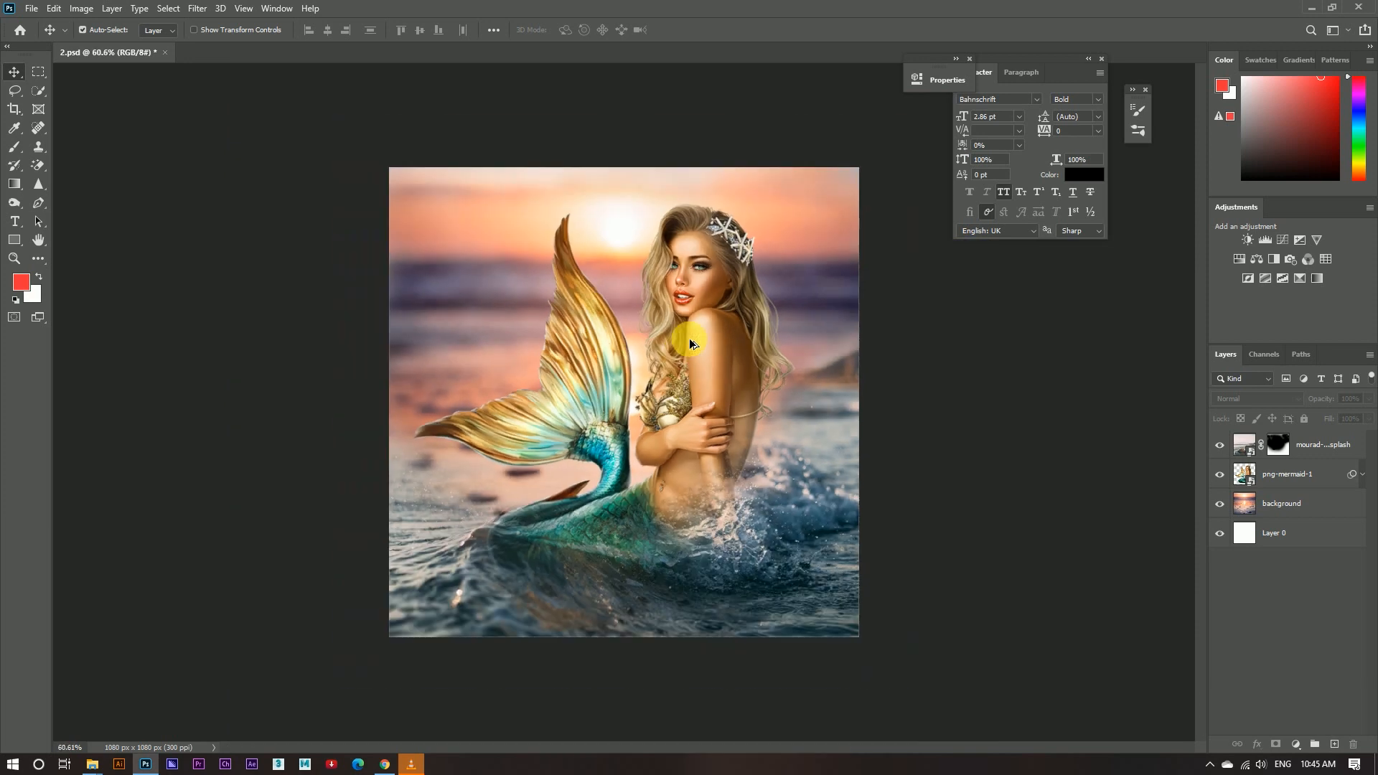
left_click(1337, 448)
scroll(586, 377, "up", 3)
scroll(584, 369, "down", 3)
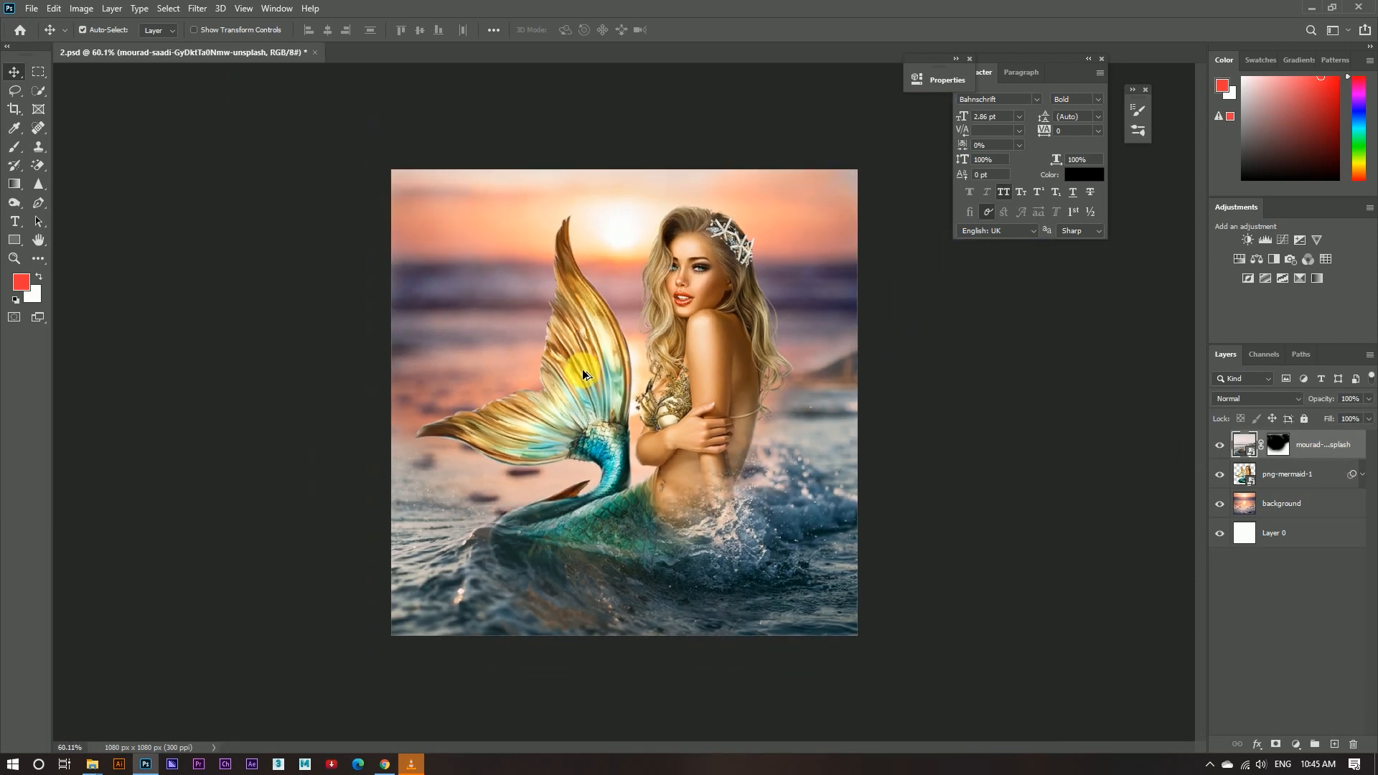
scroll(614, 457, "up", 2)
left_click(1335, 745)
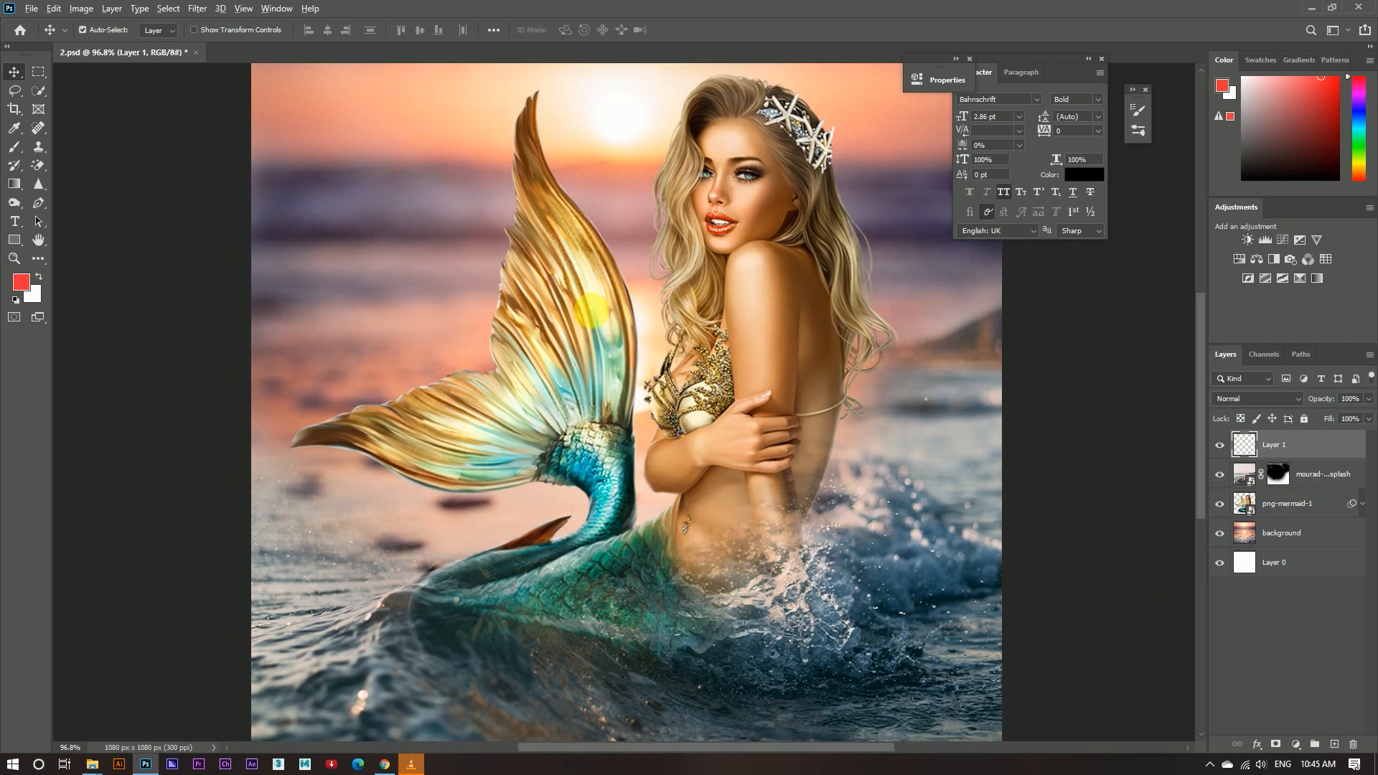
Step: Choose the Brush tool and set the foreground colour to bright red #ff212b
scroll(586, 301, "up", 2)
left_click(15, 147)
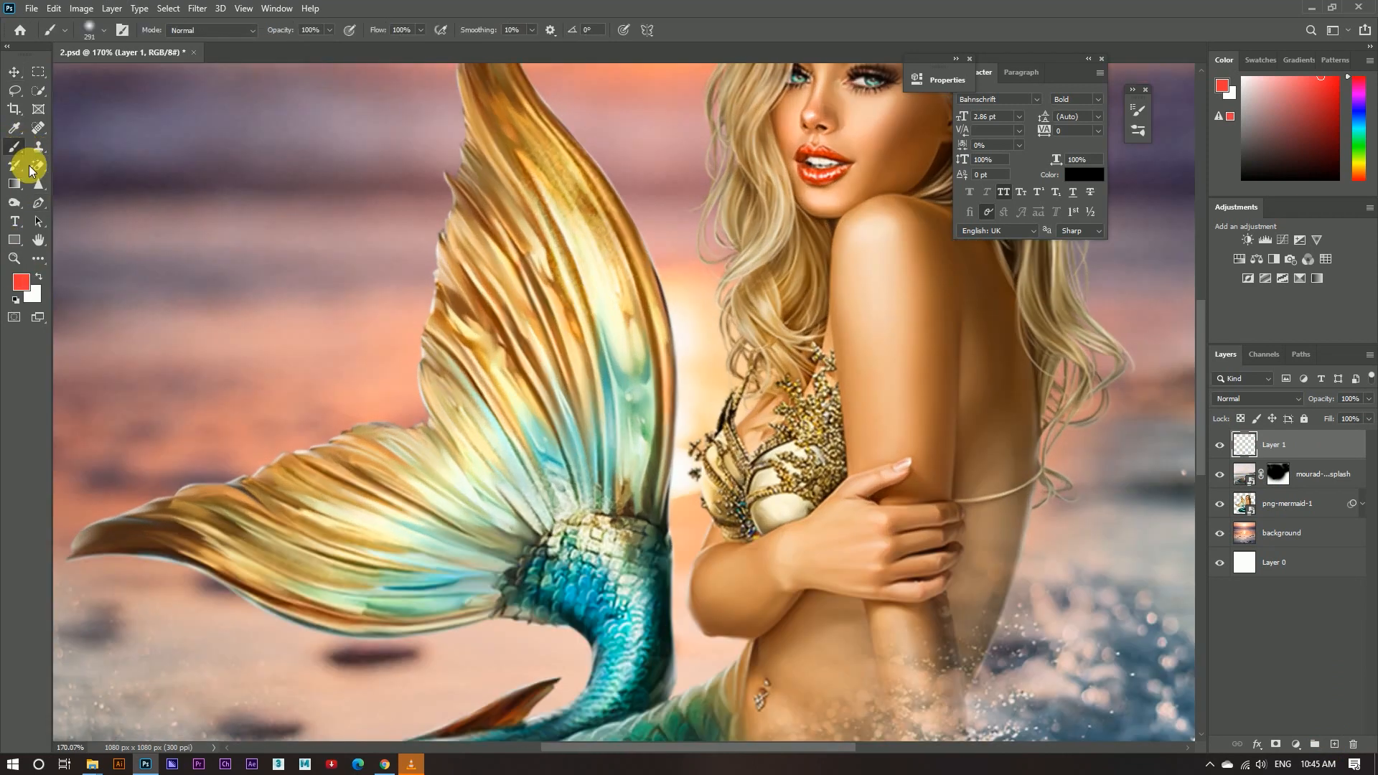
left_click(22, 287)
left_click(653, 179)
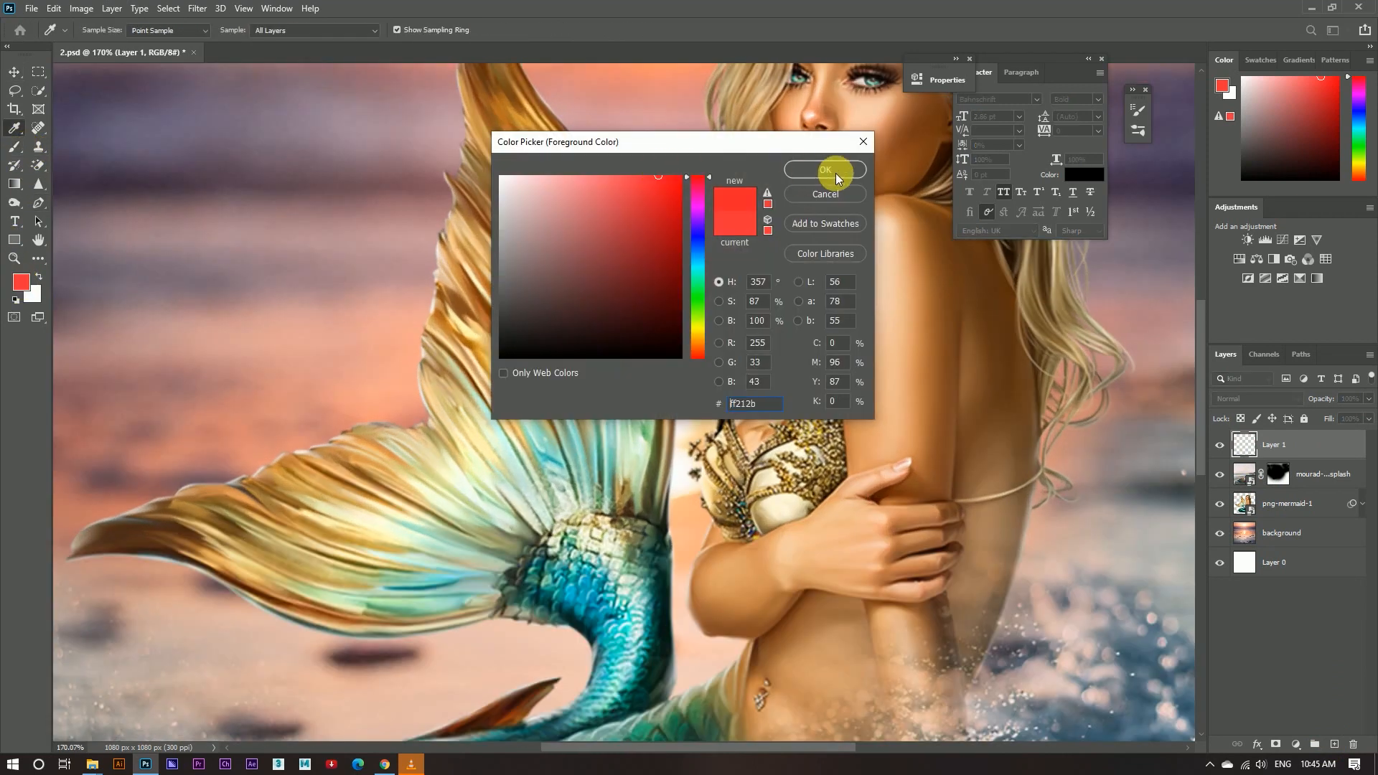
left_click(825, 174)
Step: Reduce the brush size for work on the mermaid's lips and set the new layer's blend mode to Overlay
scroll(795, 160, "up", 2)
mouse_move(830, 186)
left_mouse_down()
mouse_move(600, 172)
mouse_move(559, 156)
left_mouse_up()
scroll(826, 183, "up", 5)
mouse_move(639, 283)
left_mouse_down()
mouse_move(668, 296)
mouse_move(610, 305)
left_mouse_up()
left_click(1256, 399)
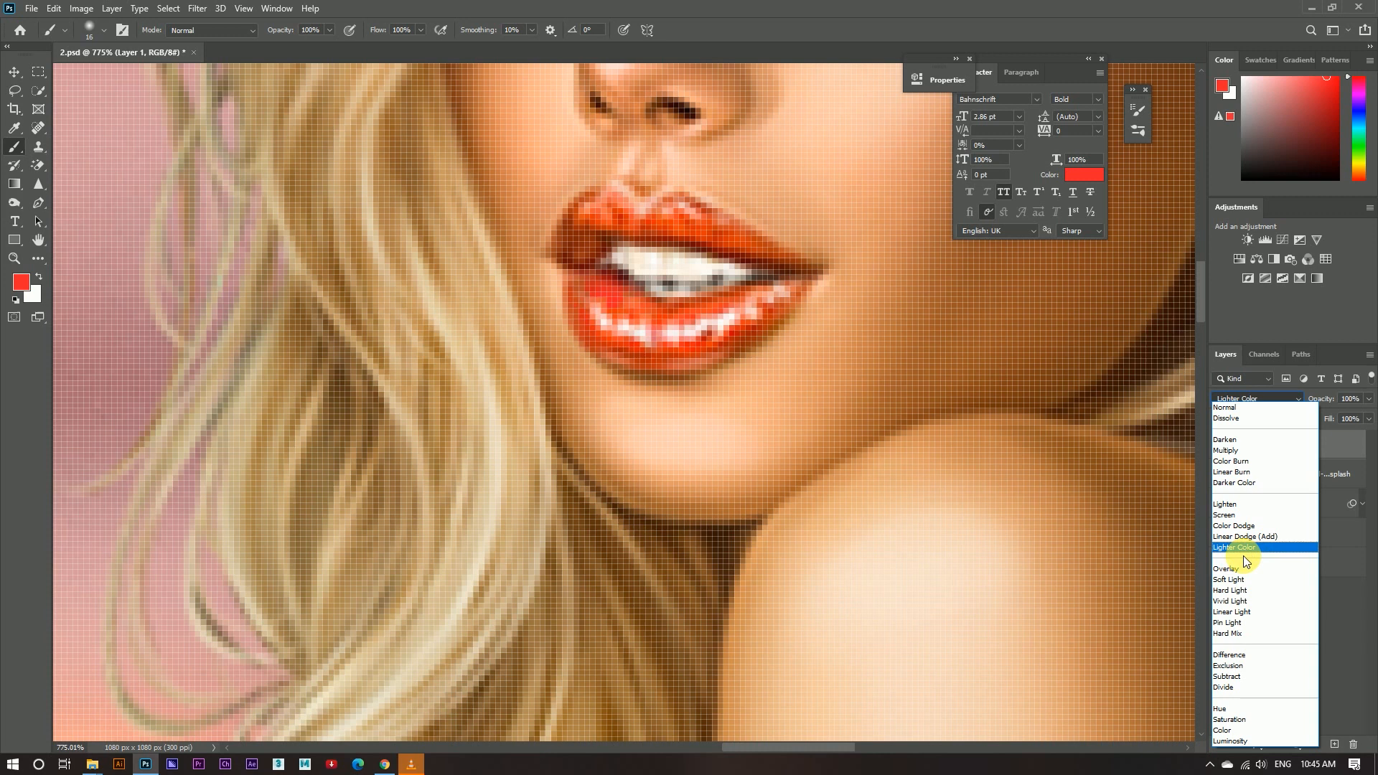
left_click(1236, 571)
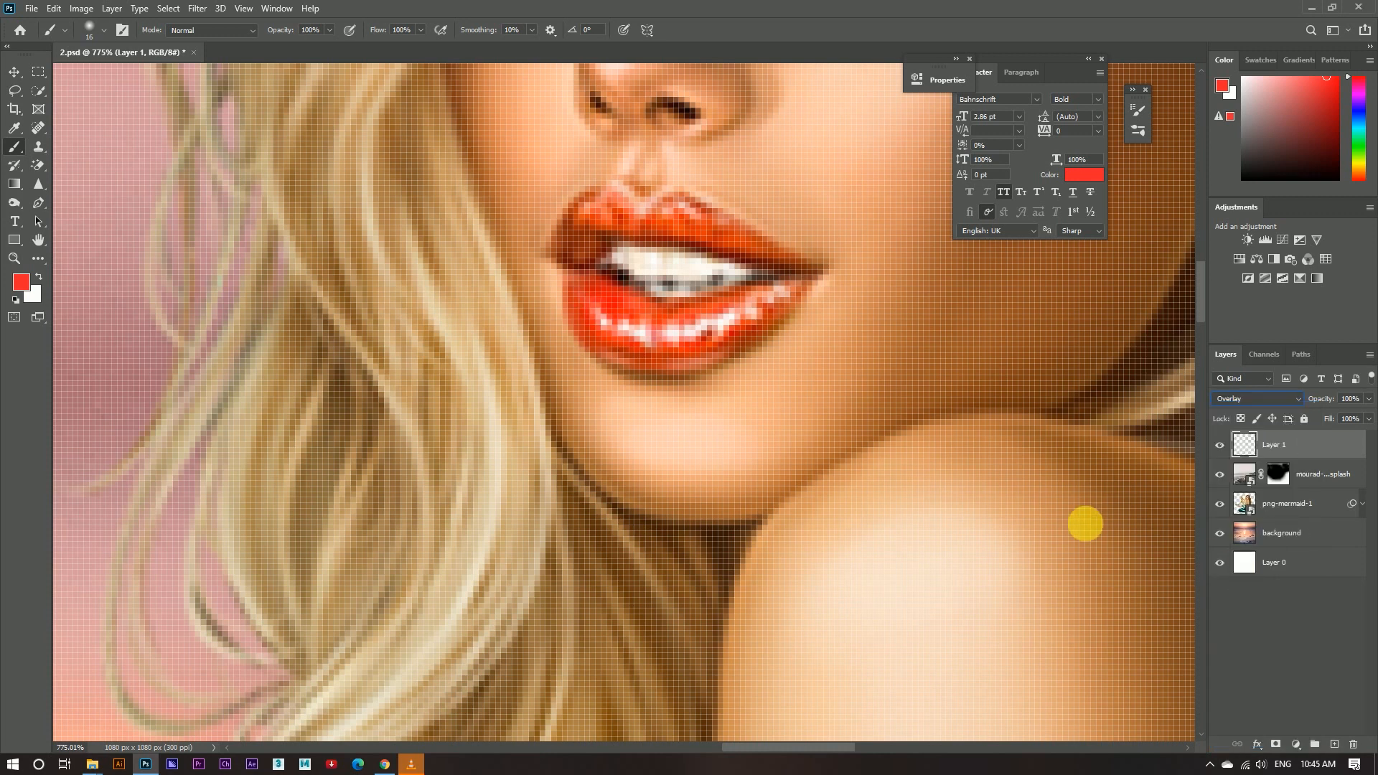
Step: Paint the mermaid's upper and lower lips red on the new layer with a very small brush, leaving the teeth clear
left_click_drag(718, 311, 695, 314)
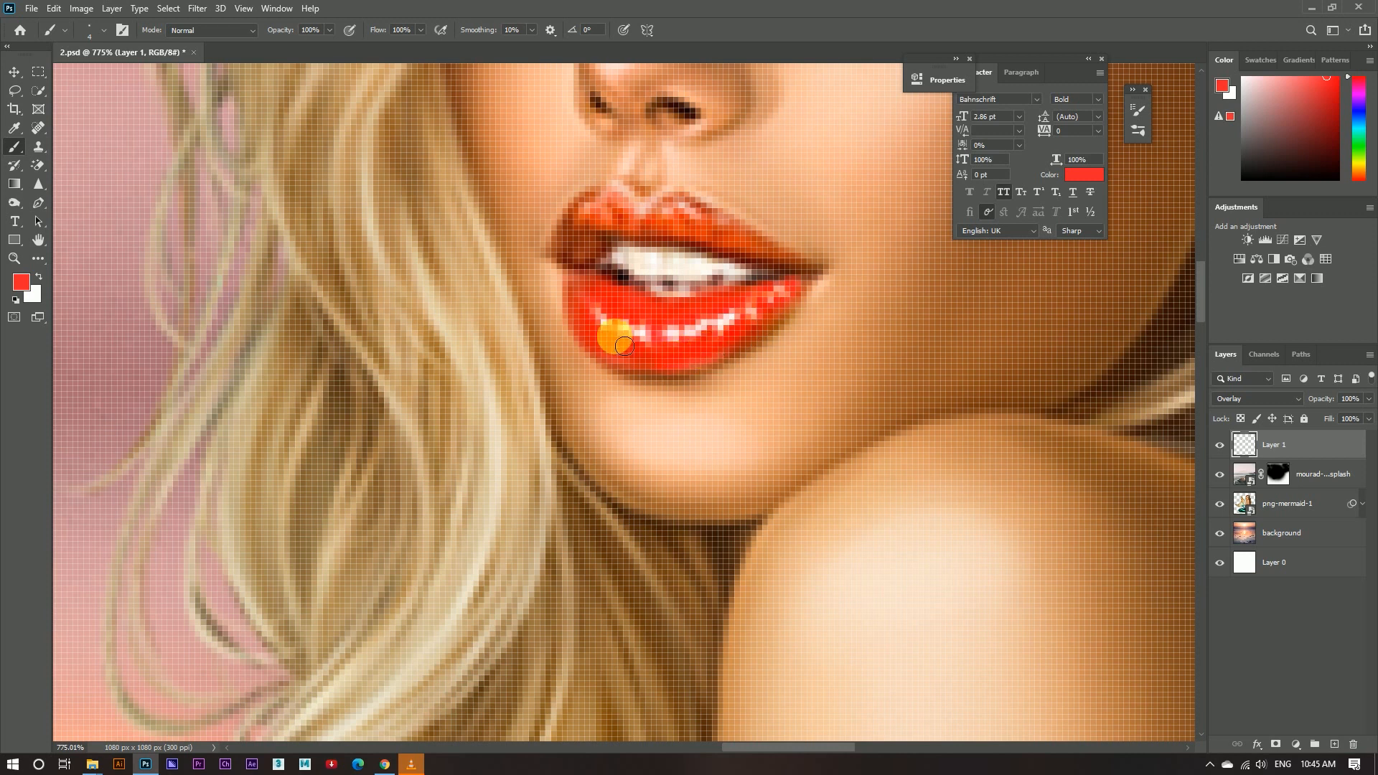
scroll(666, 315, "down", 8)
scroll(656, 276, "up", 7)
left_click(629, 305)
mouse_move(646, 257)
left_mouse_down()
mouse_move(604, 303)
mouse_move(614, 314)
mouse_move(602, 286)
left_mouse_up()
left_click_drag(721, 258, 765, 295)
left_click_drag(839, 327, 789, 318)
right_click(830, 316, "alt")
key("bracketright")
key("bracketright")
key("bracketright")
left_click_drag(755, 360, 754, 370)
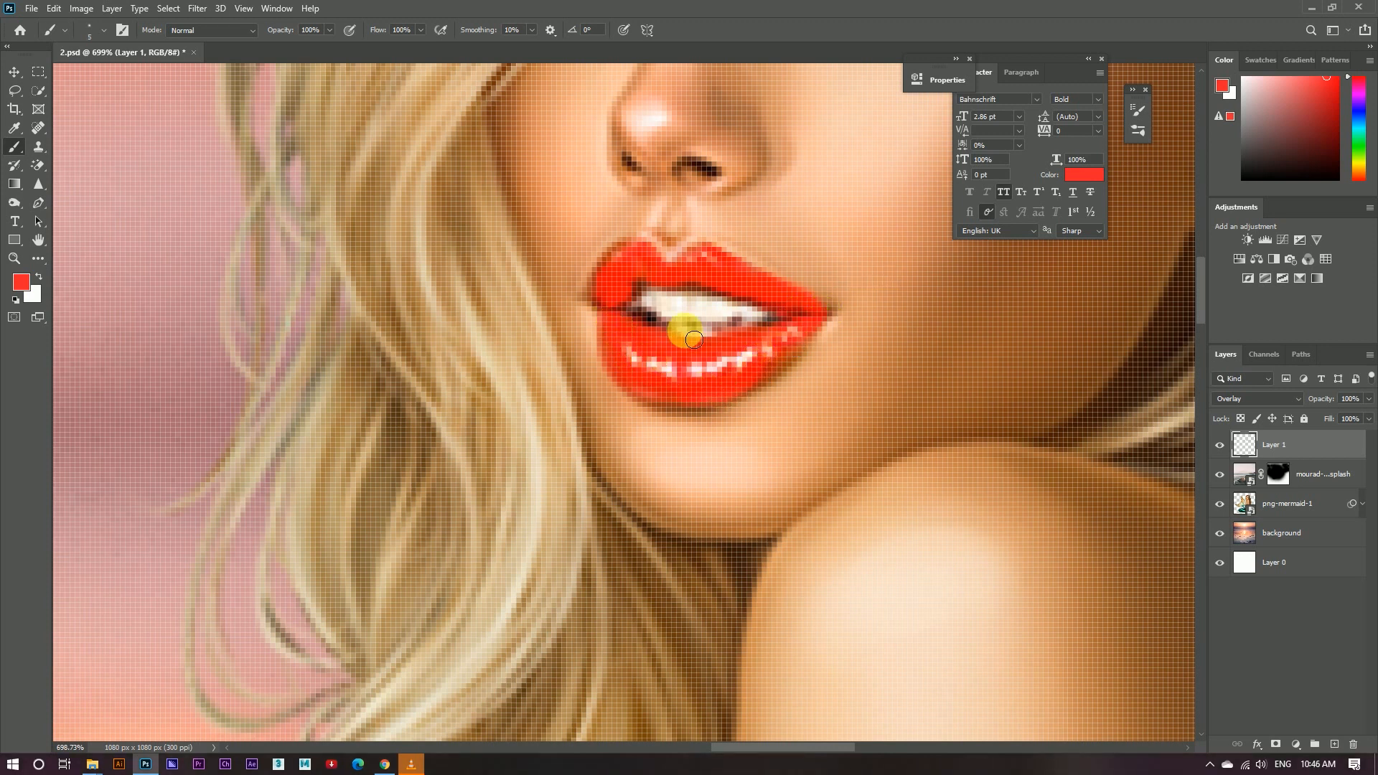
Step: Change the blend mode of the lip colour layer to Soft Light
scroll(694, 339, "down", 10)
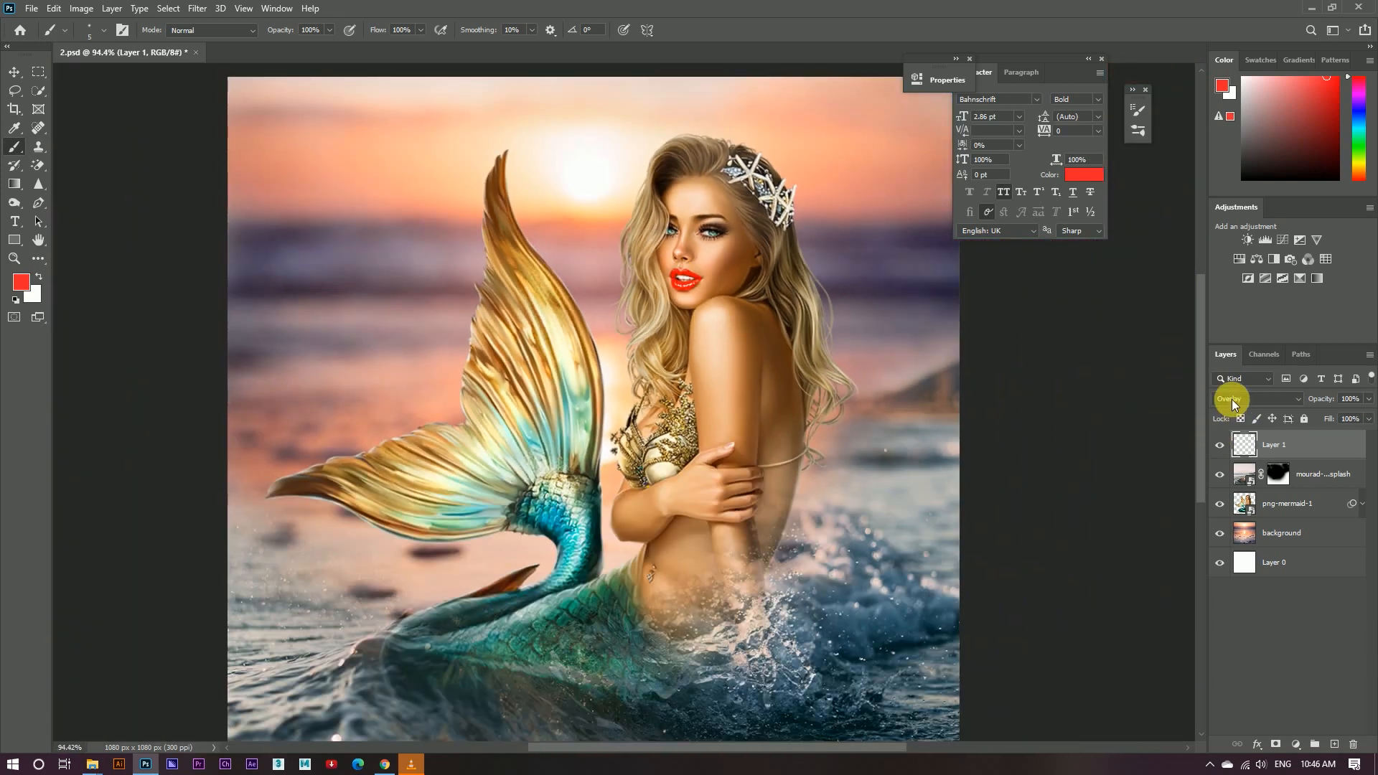
left_click(1232, 399)
left_click(1242, 578)
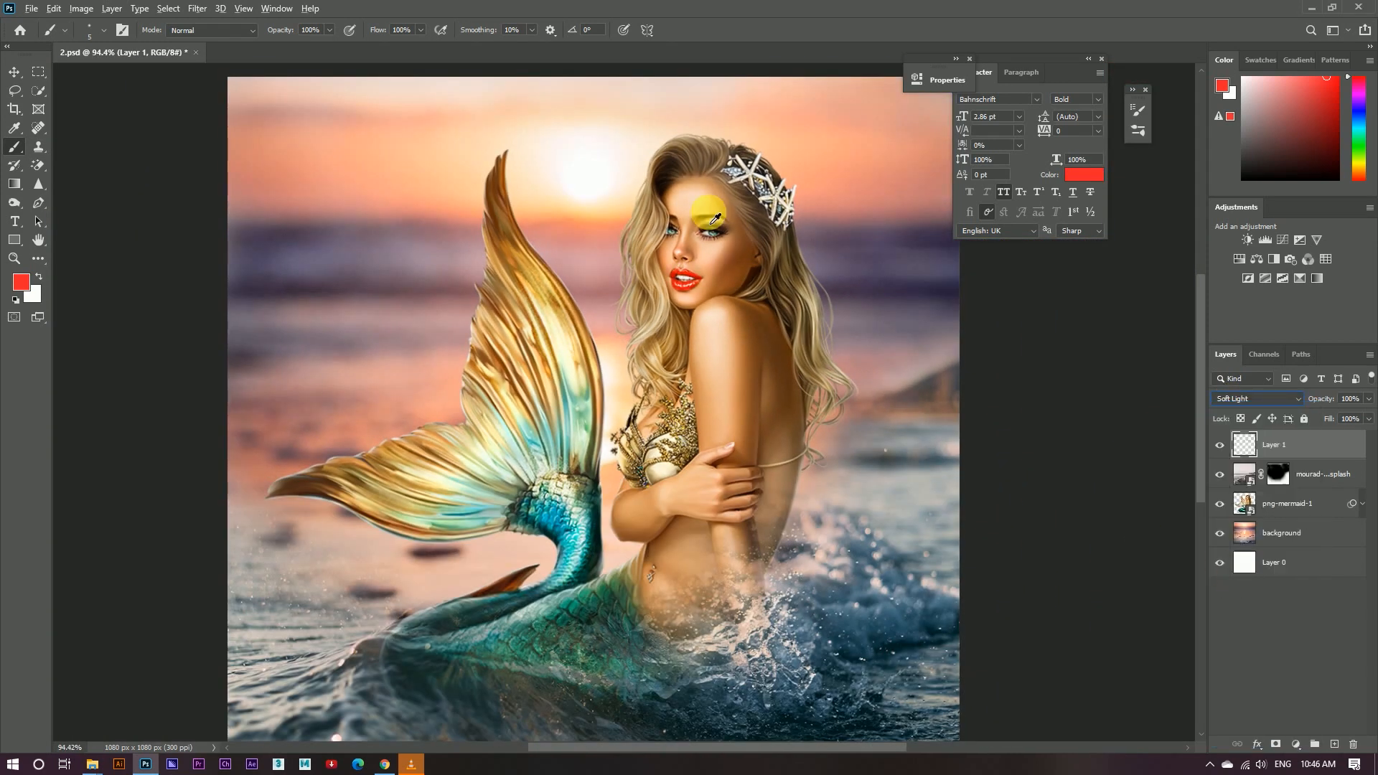
Step: Paint both of the mermaid's irises on the lip colour layer in a saturated teal green (RGB 34, 204, 146), using a tiny brush
left_click(21, 282)
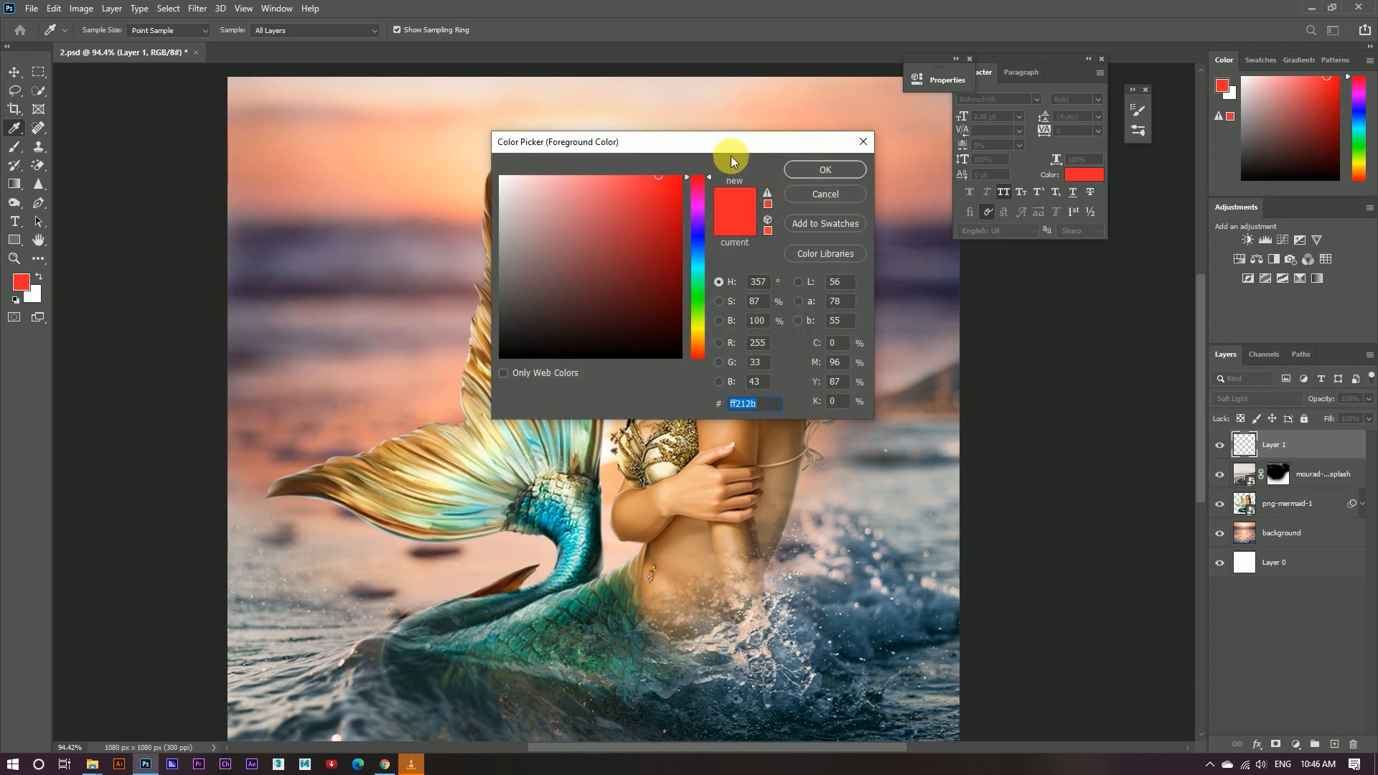
left_click(712, 233)
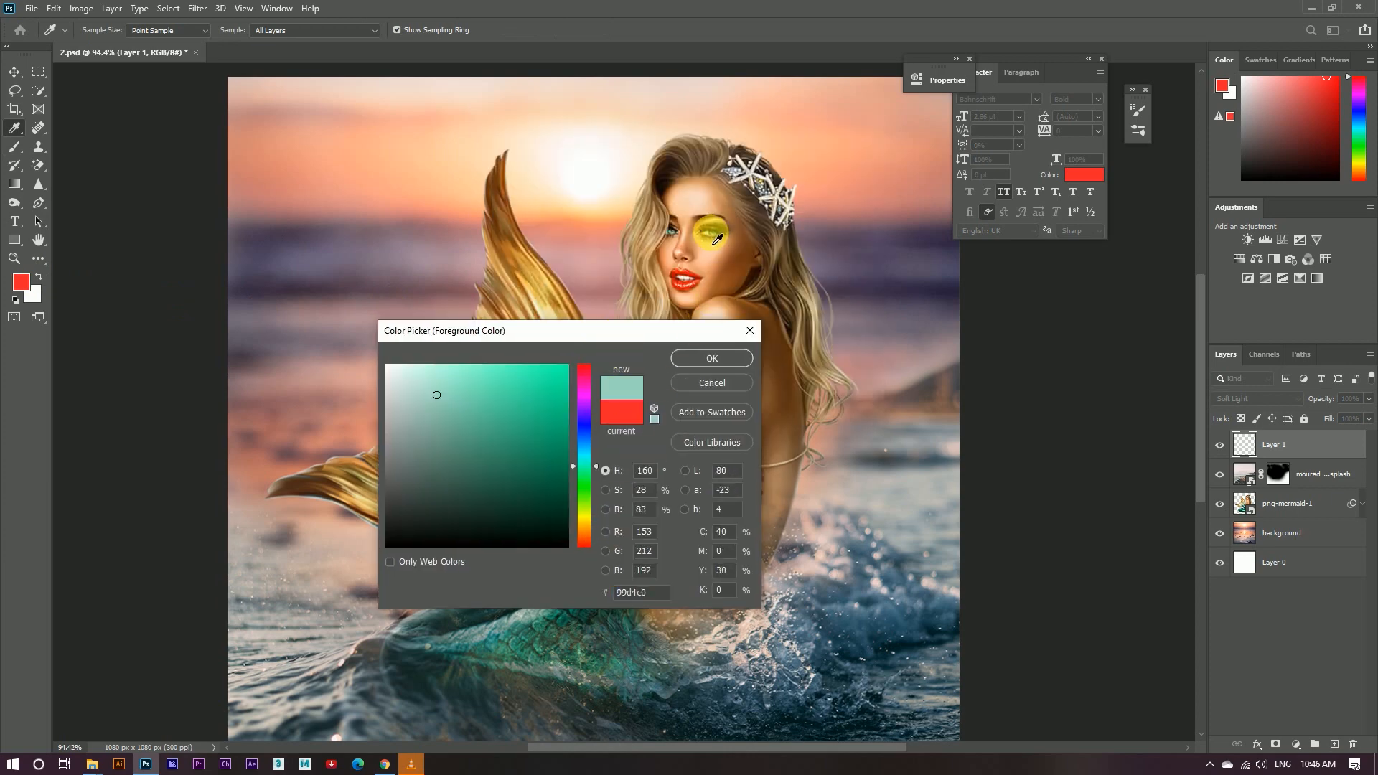
left_click(537, 411)
left_click(712, 358)
scroll(723, 273, "up", 8)
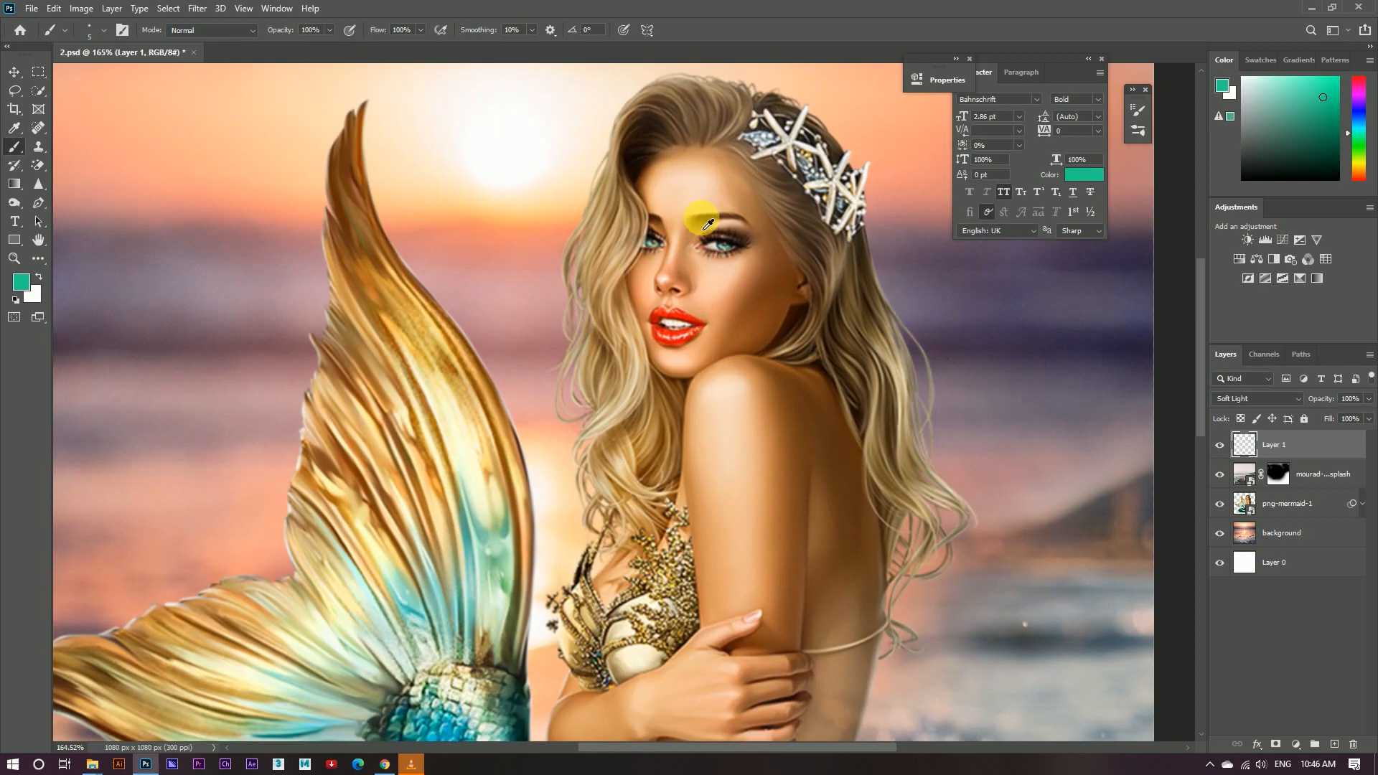
scroll(723, 273, "up", 2)
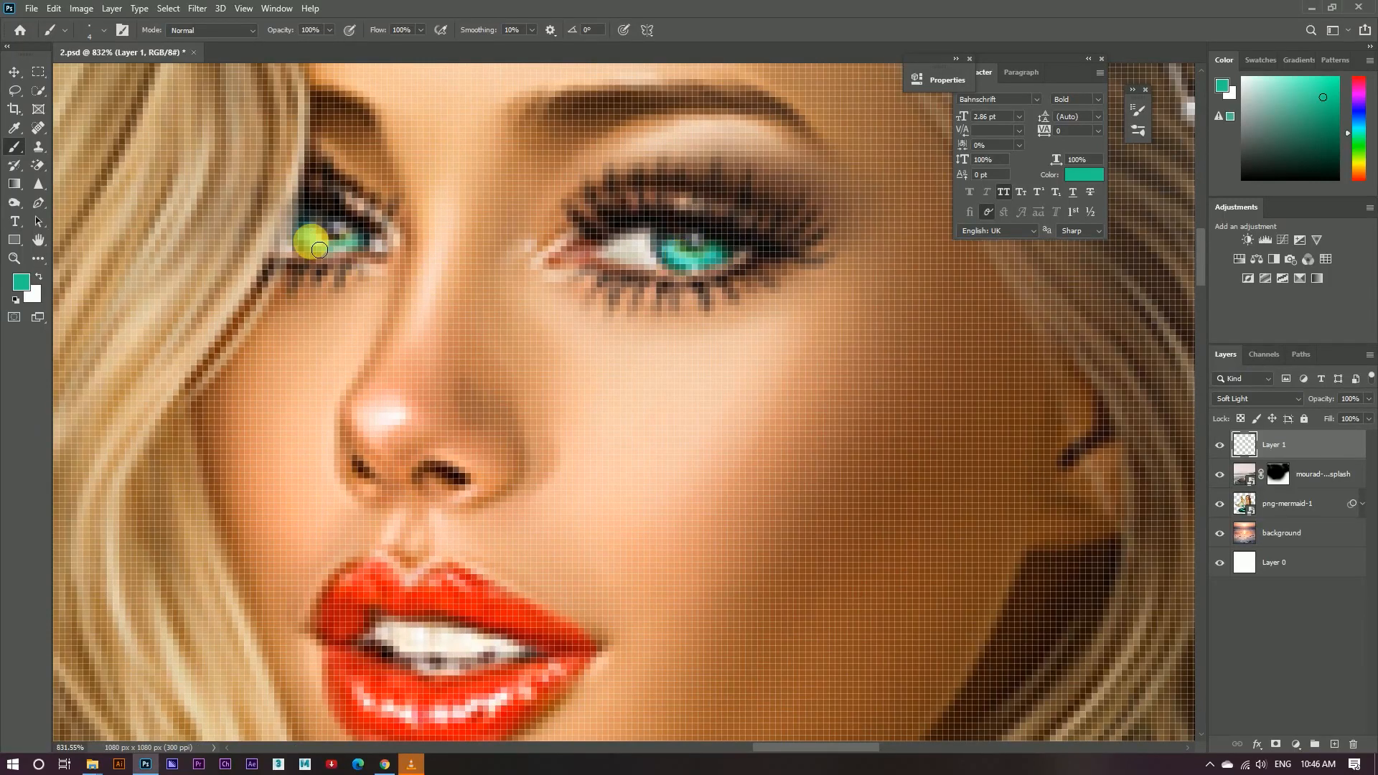
scroll(843, 175, "down", 10)
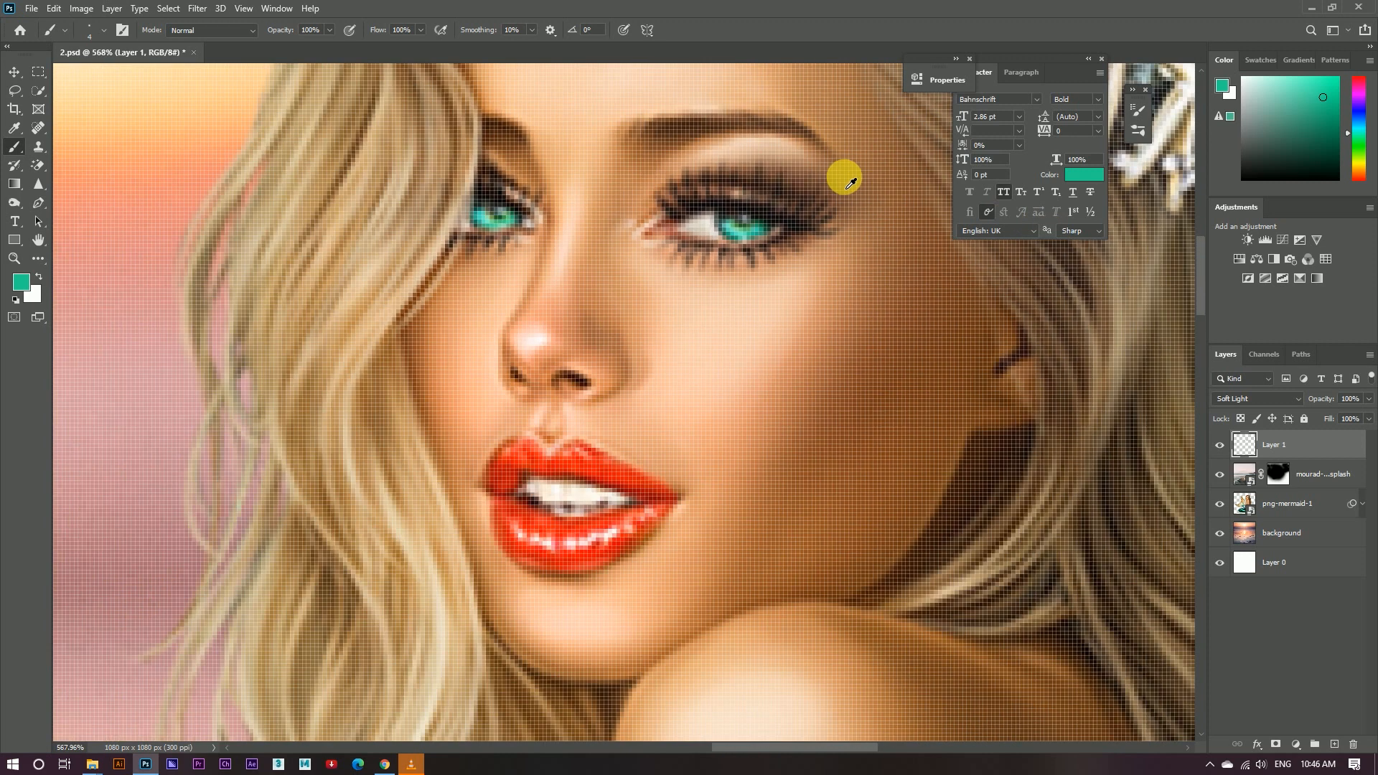
scroll(747, 207, "down", 2)
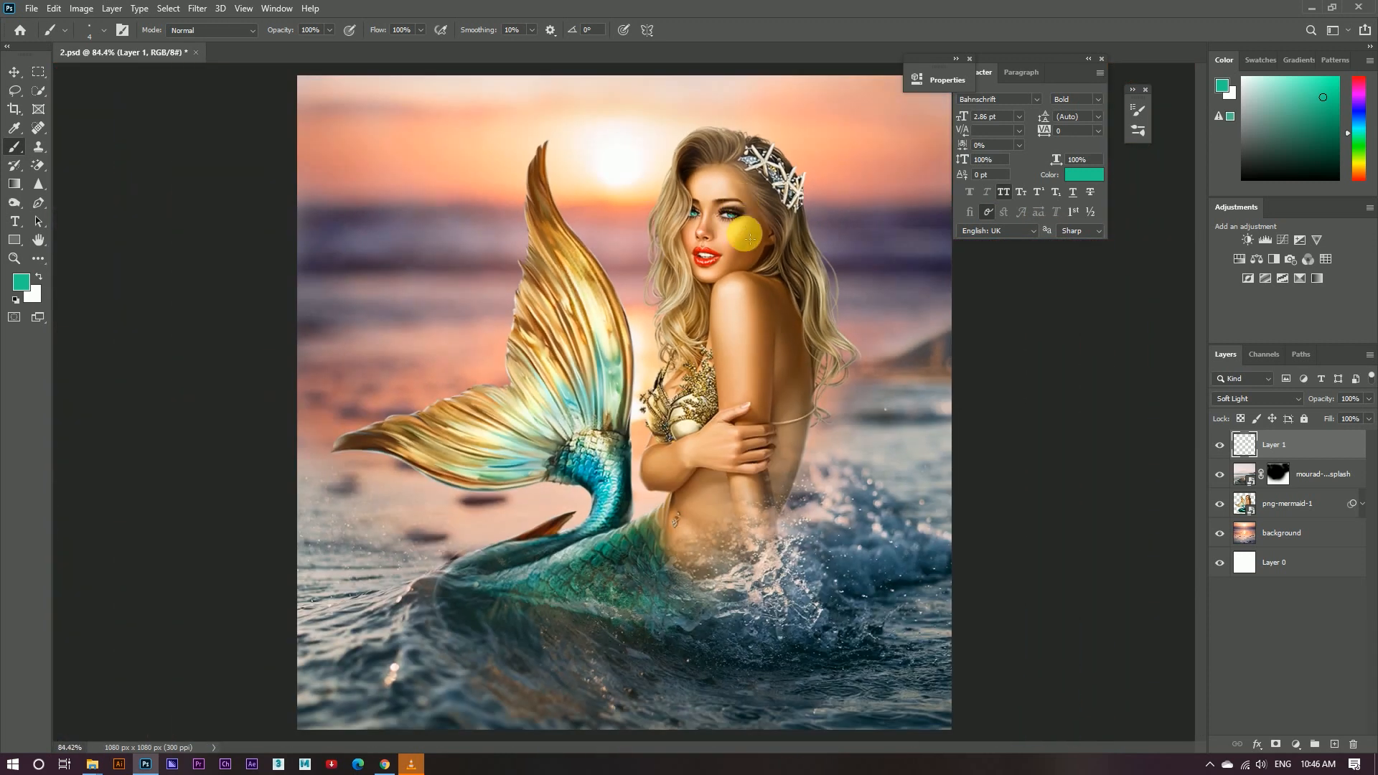
Step: Add a new layer directly above the background layer and set the foreground colour to orange #ffa840
left_click(1315, 537)
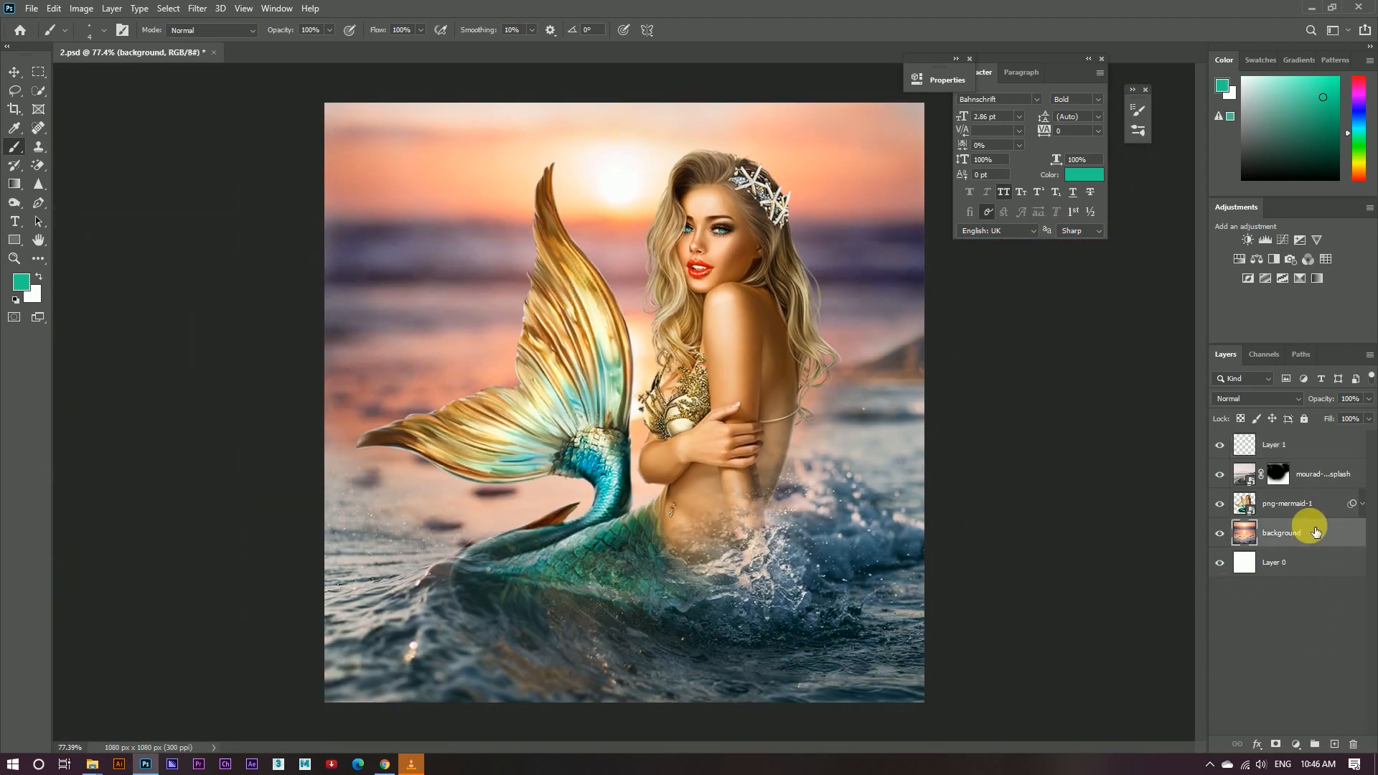
left_click(1334, 744)
left_click(21, 281)
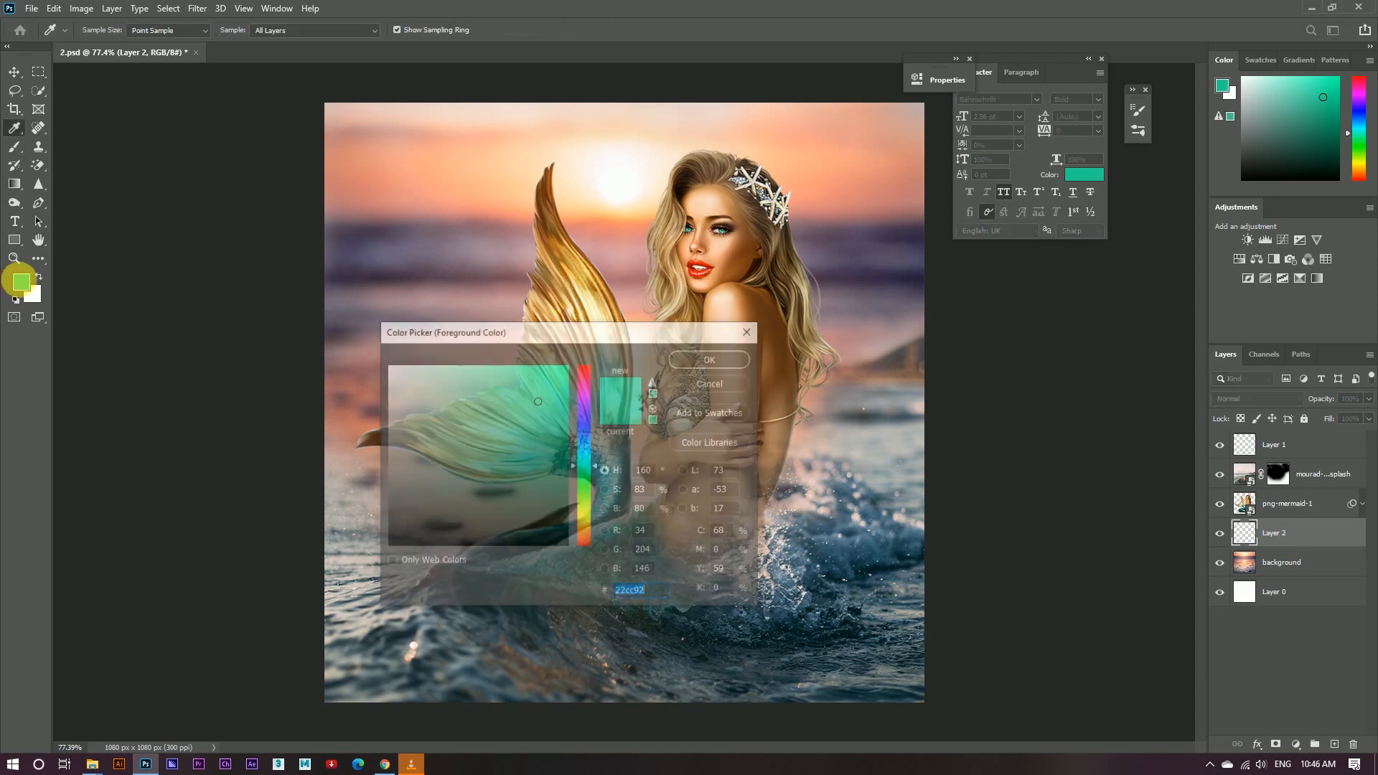
left_click_drag(594, 522, 585, 463)
left_click(446, 276)
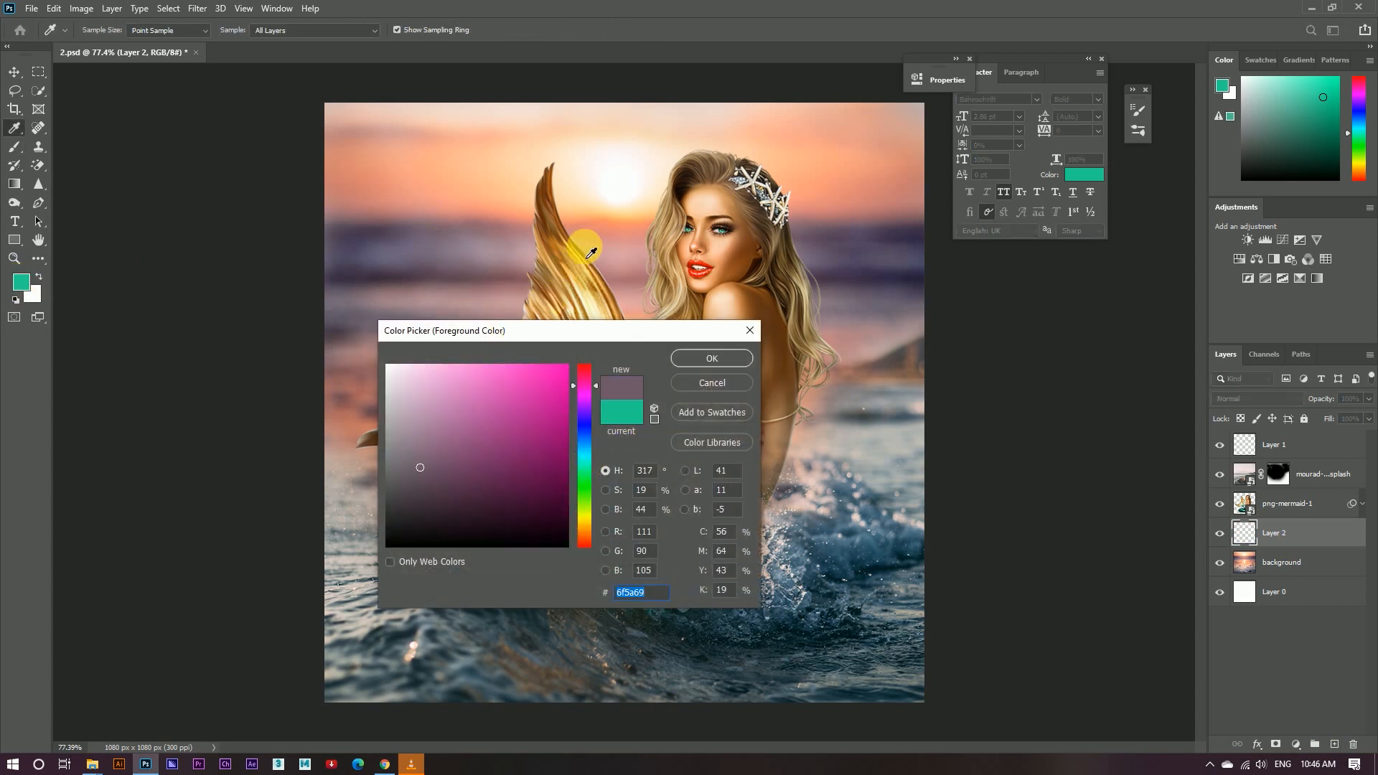
left_click(650, 226)
left_click(524, 364)
left_click(709, 362)
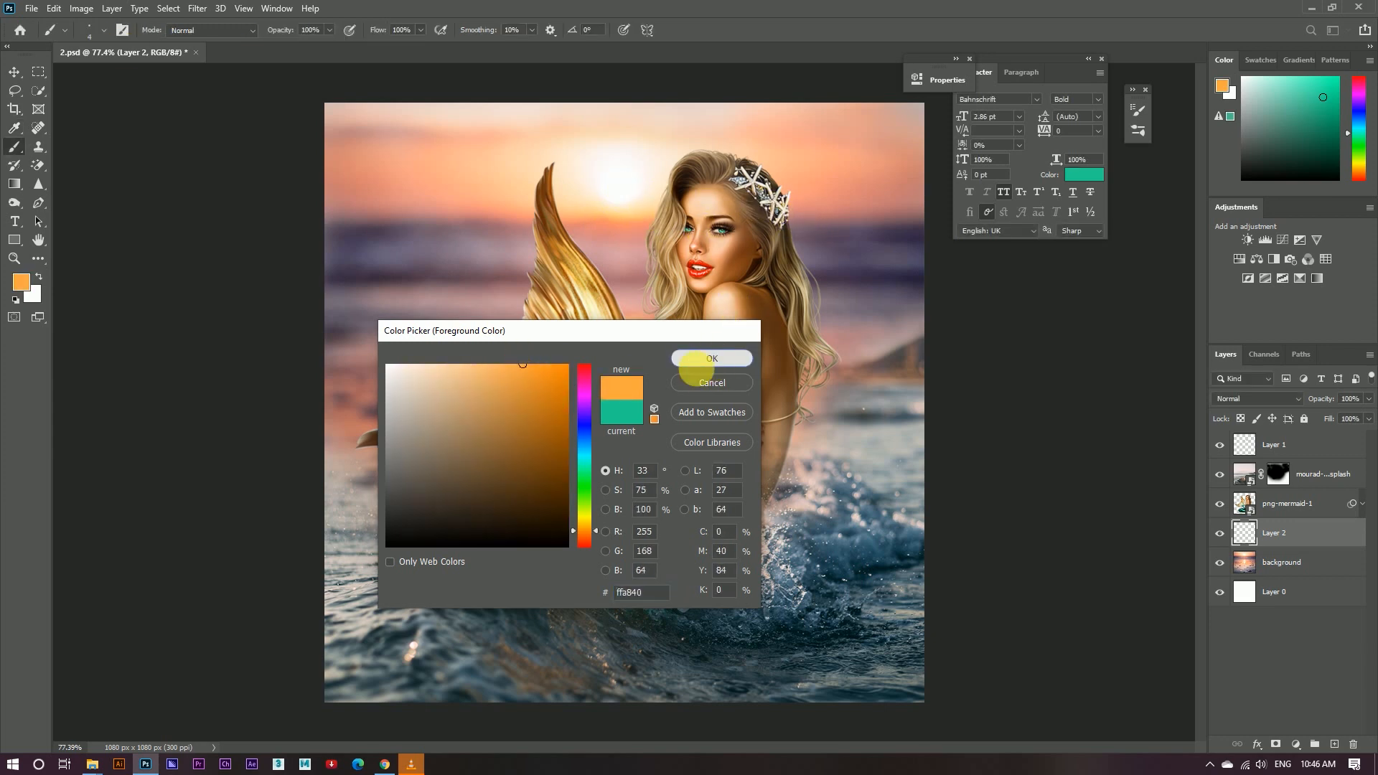
left_click_drag(679, 306, 719, 298)
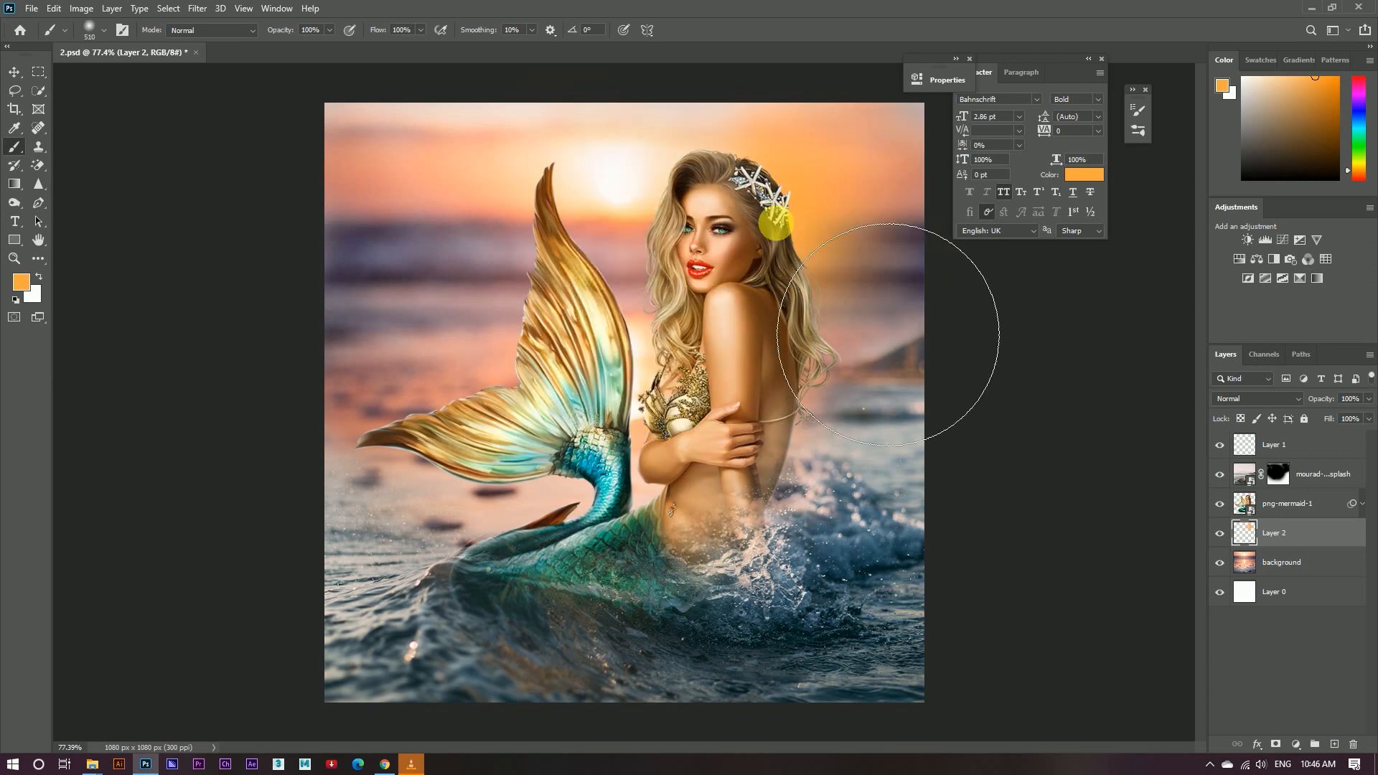
left_click_drag(741, 313, 866, 308)
left_click(742, 256)
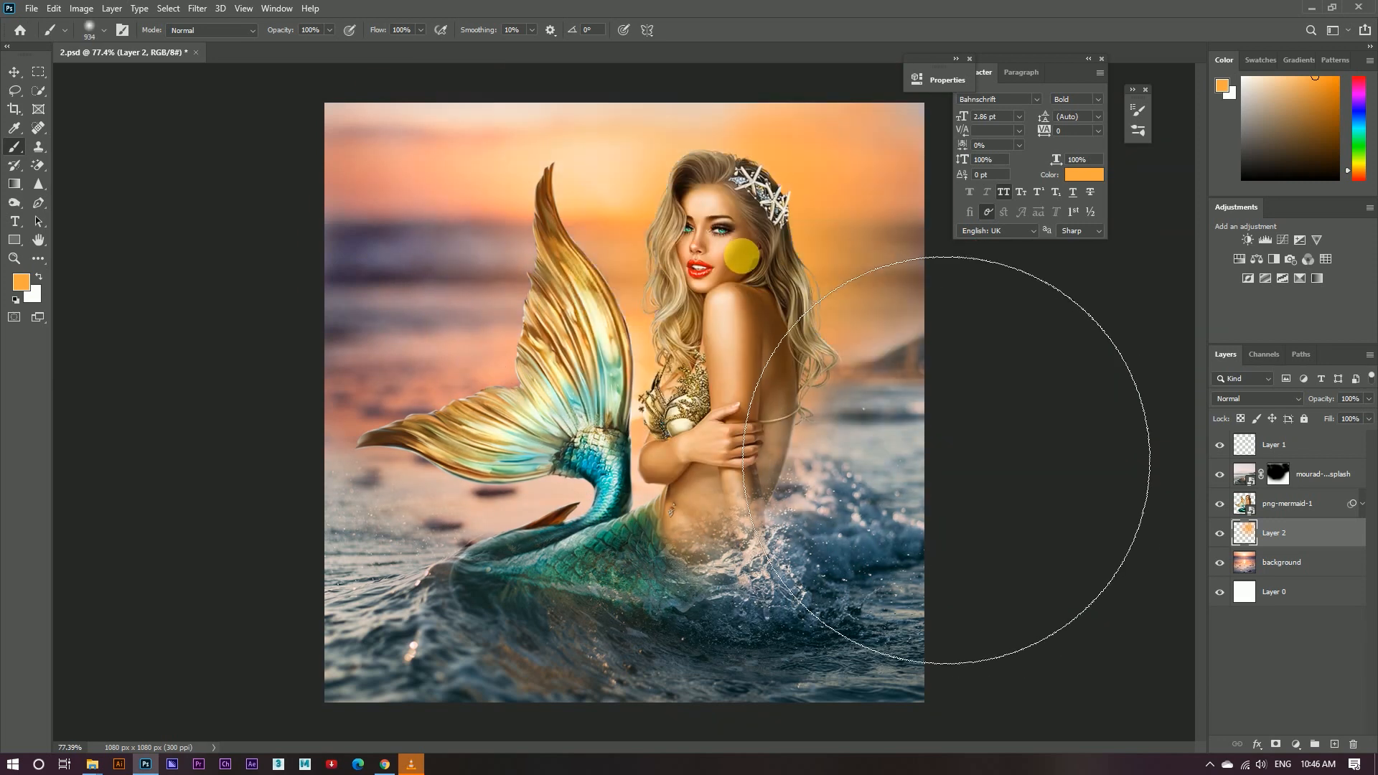
key("ctrl+z")
Step: Paint a soft orange glow in the sky around the sun and behind the mermaid with a large soft brush
left_click_drag(709, 300, 717, 304)
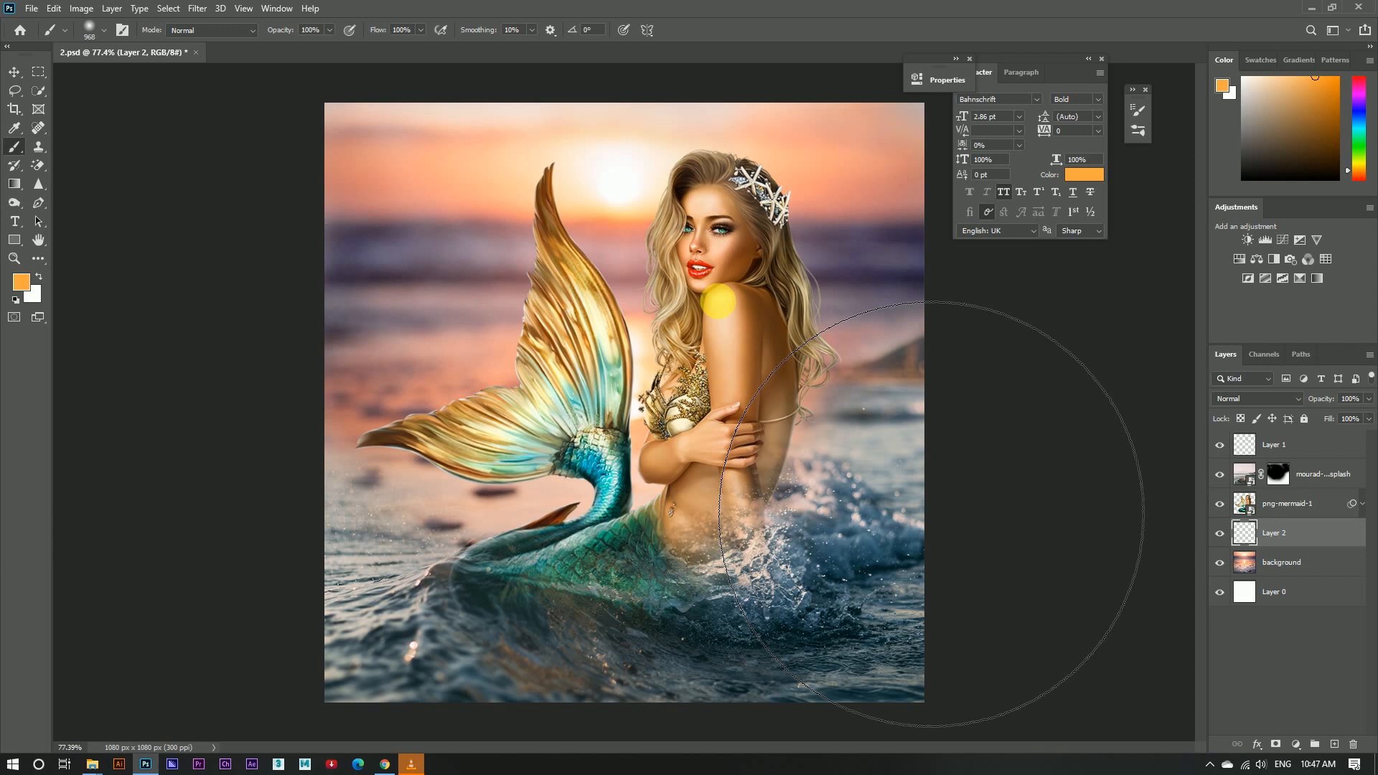
left_click_drag(735, 306, 674, 301)
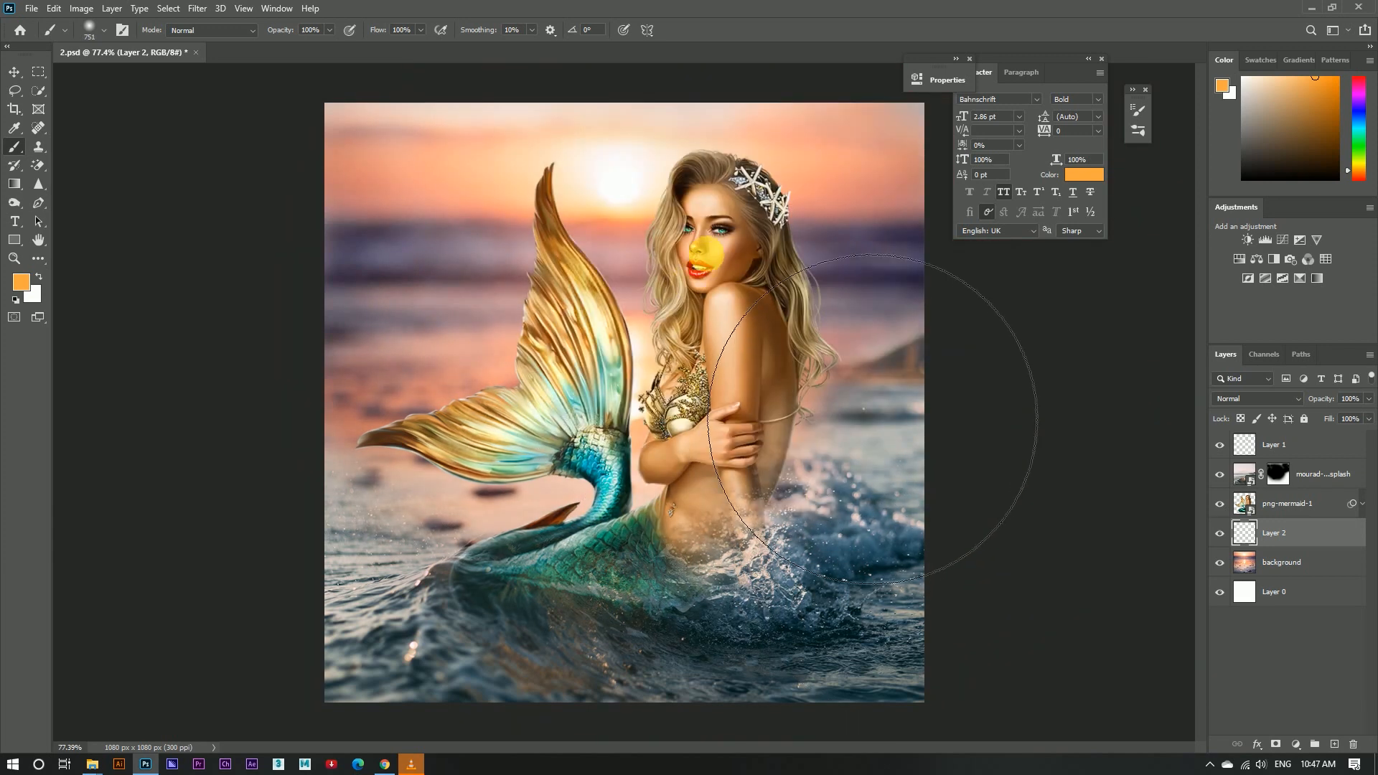
left_click(705, 260)
mouse_move(742, 261)
left_mouse_down()
mouse_move(726, 261)
mouse_move(707, 207)
left_mouse_up()
scroll(751, 277, "down", 6)
scroll(678, 331, "up", 8)
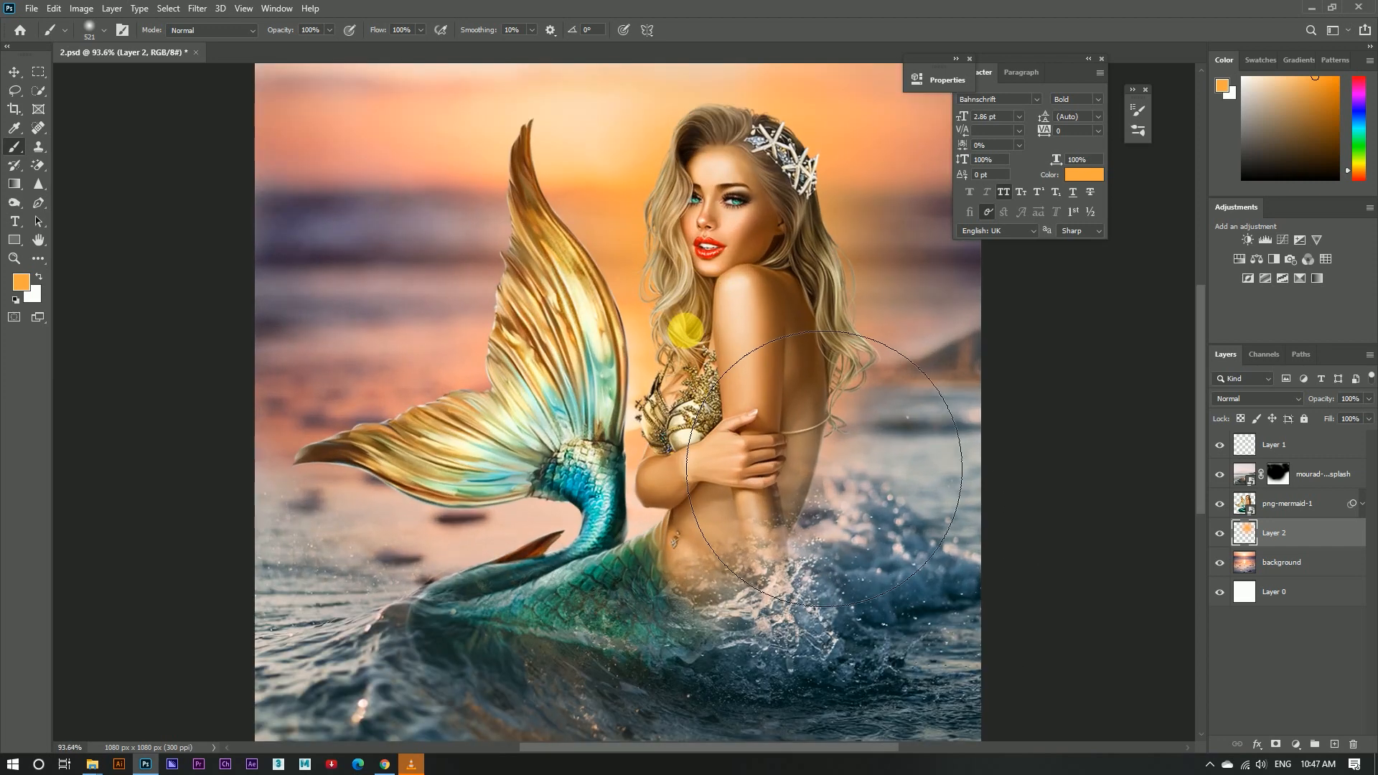
Step: Stamp all visible layers into a new merged layer at the top of the layer stack
key("v")
left_click(686, 332)
scroll(688, 336, "down", 2)
scroll(623, 334, "up", 5)
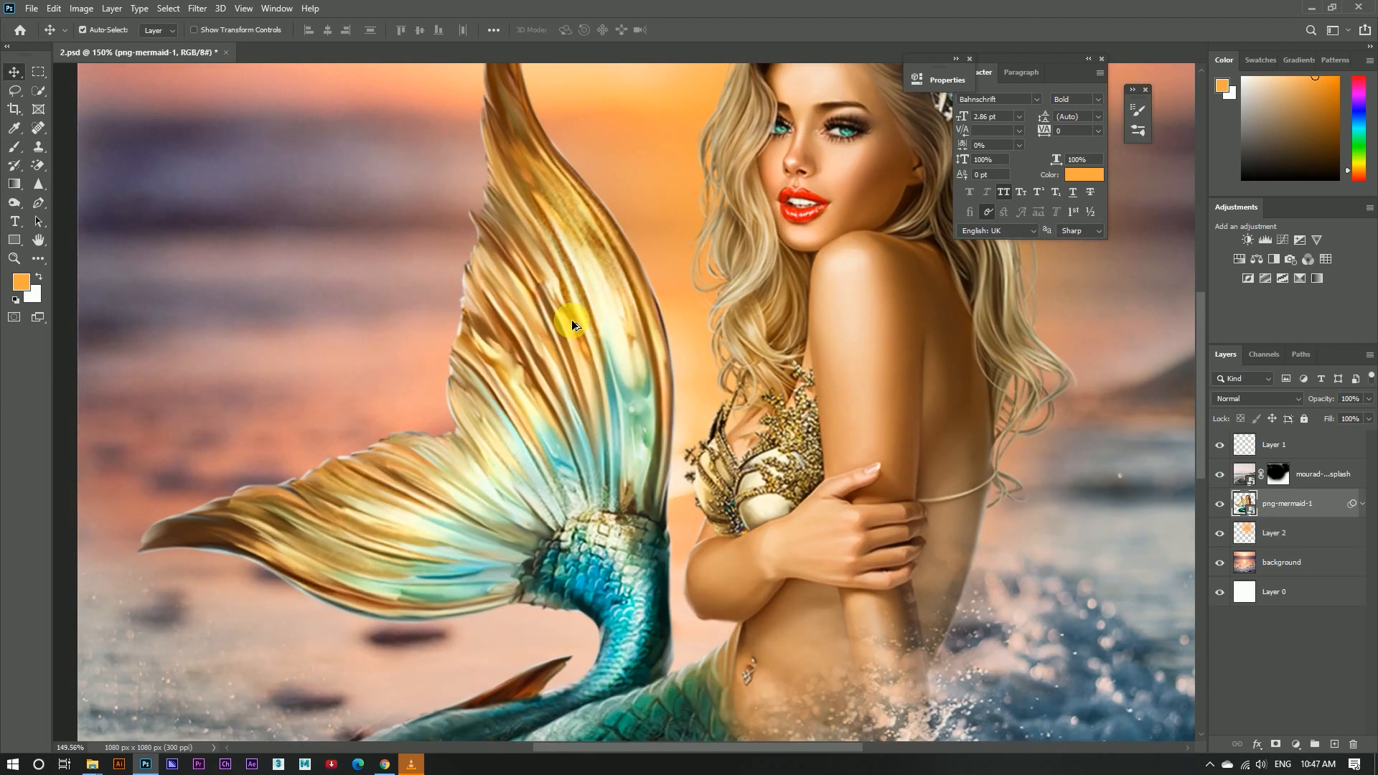
scroll(640, 344, "down", 3)
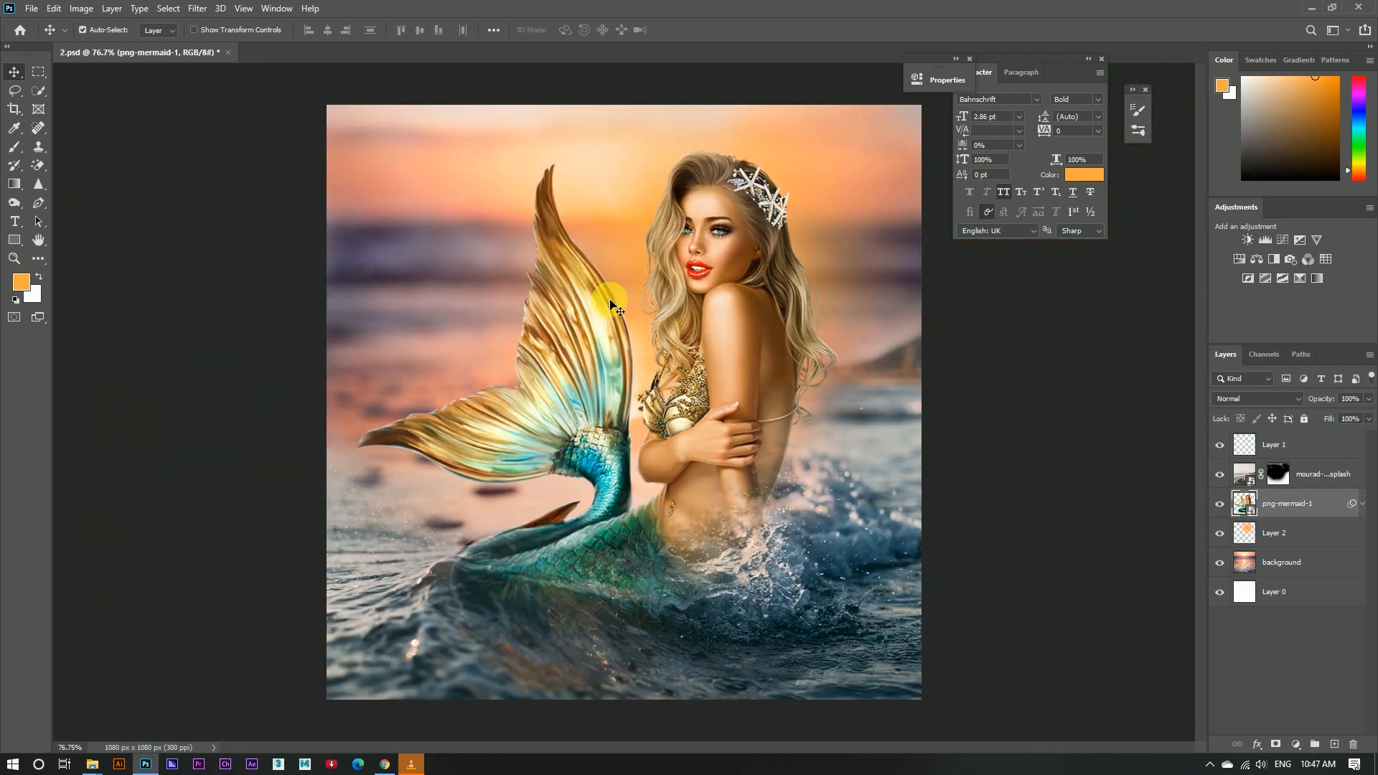
scroll(761, 316, "down", 2)
scroll(871, 400, "up", 2)
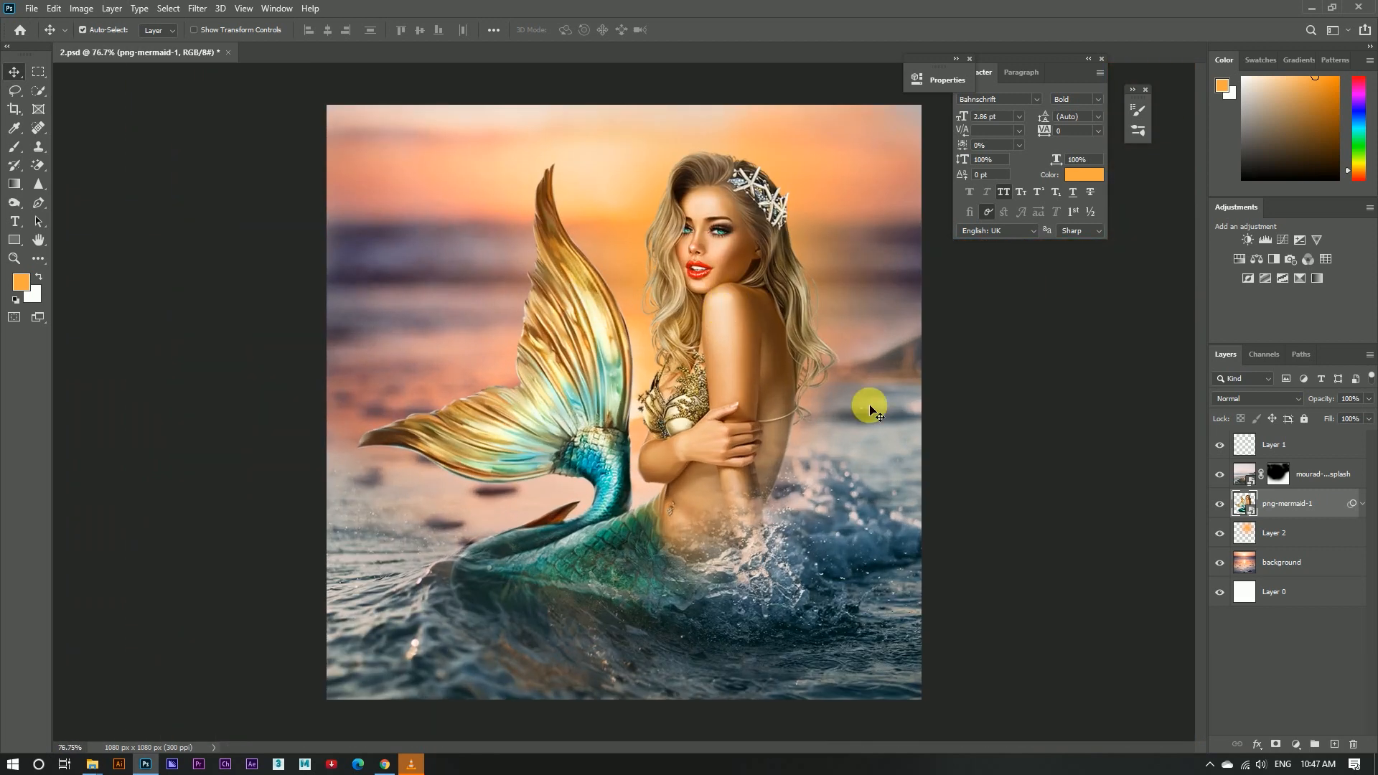
left_click(1338, 445)
key("ctrl+shift+alt+e")
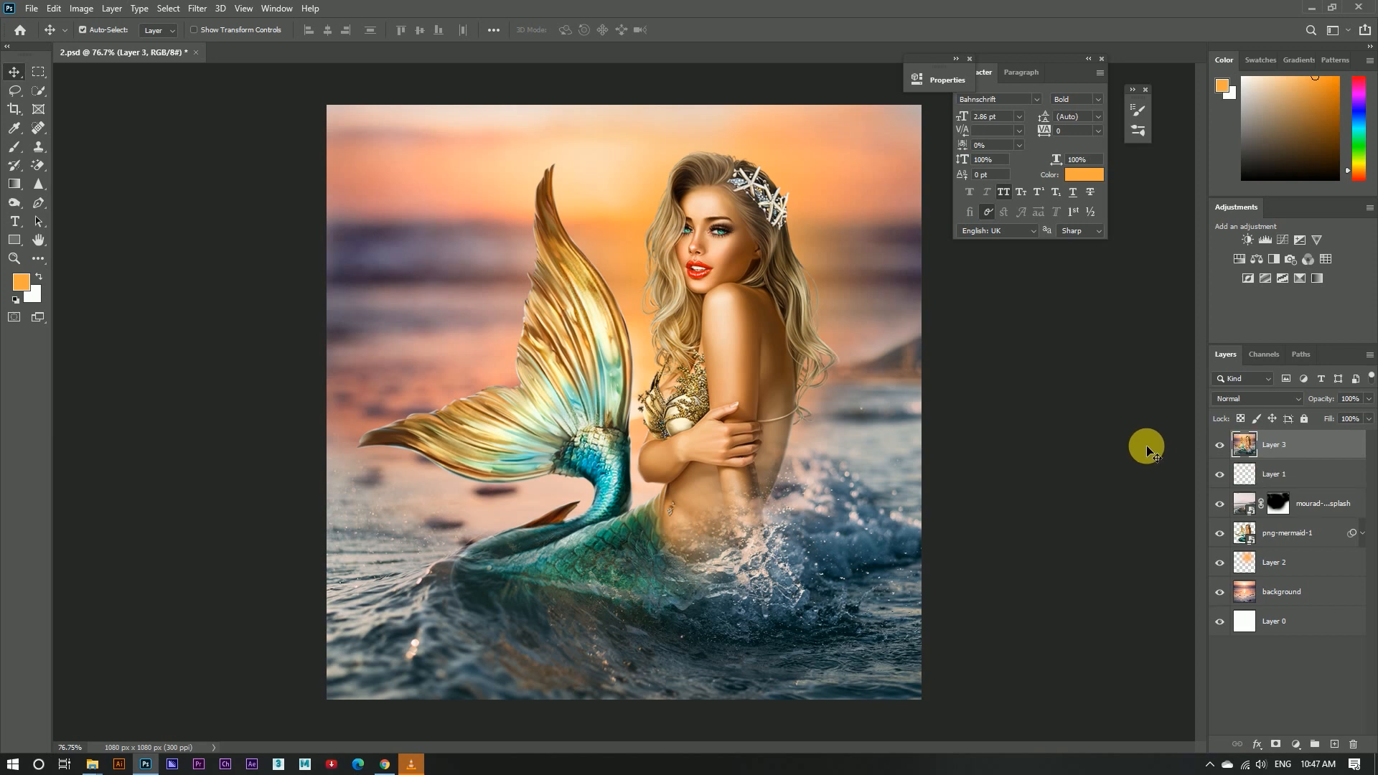
Step: Convert the merged top layer into a smart object
right_click(1329, 446)
left_click(1211, 345)
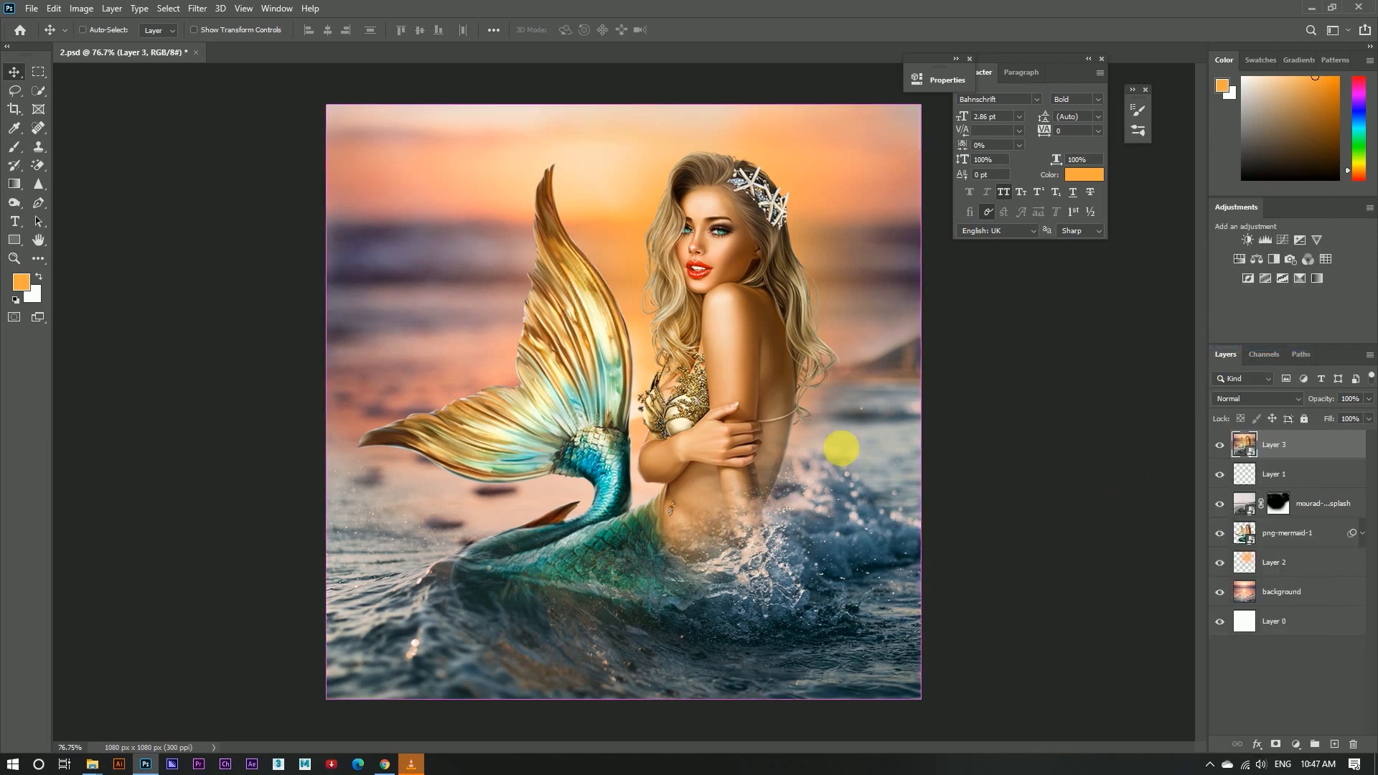
key("ctrl+shift+a")
left_click(1045, 727)
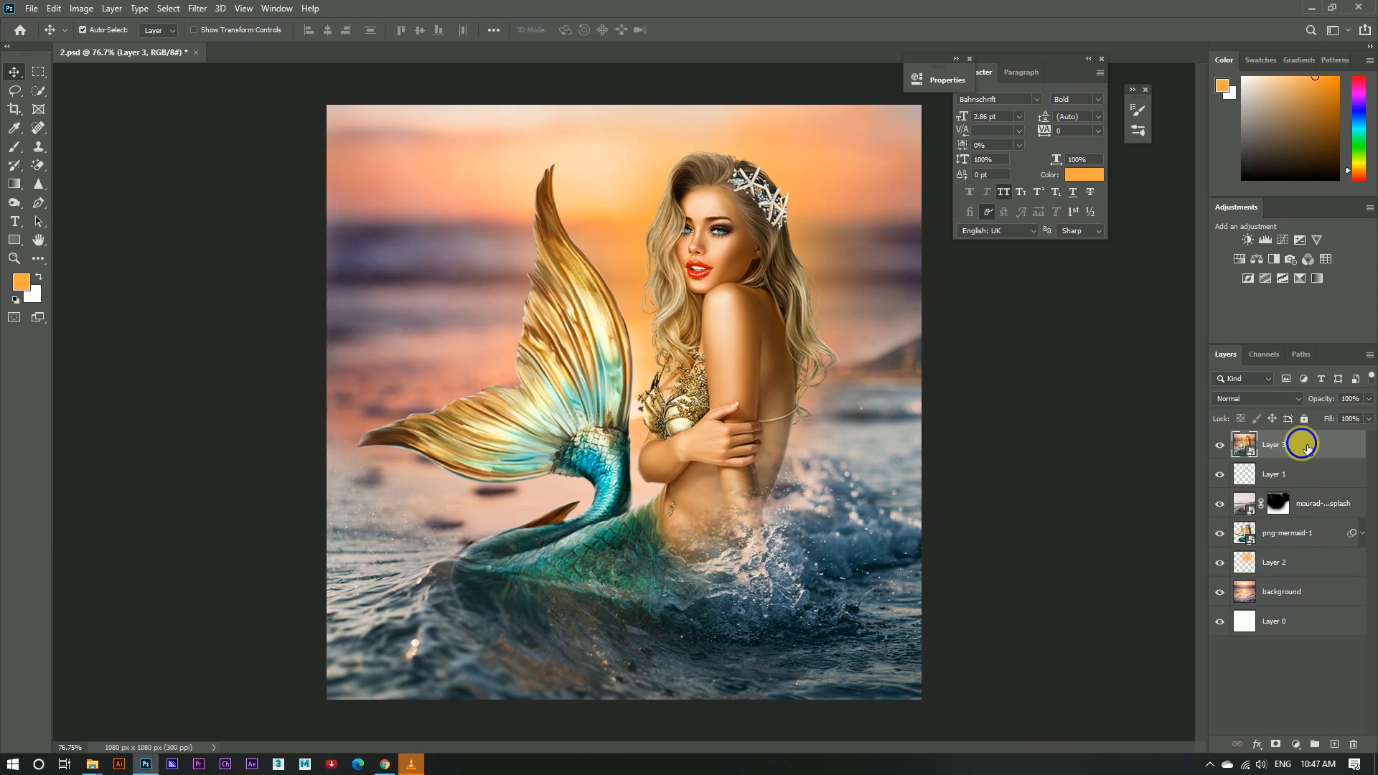
right_click(1302, 444)
left_click(1341, 652)
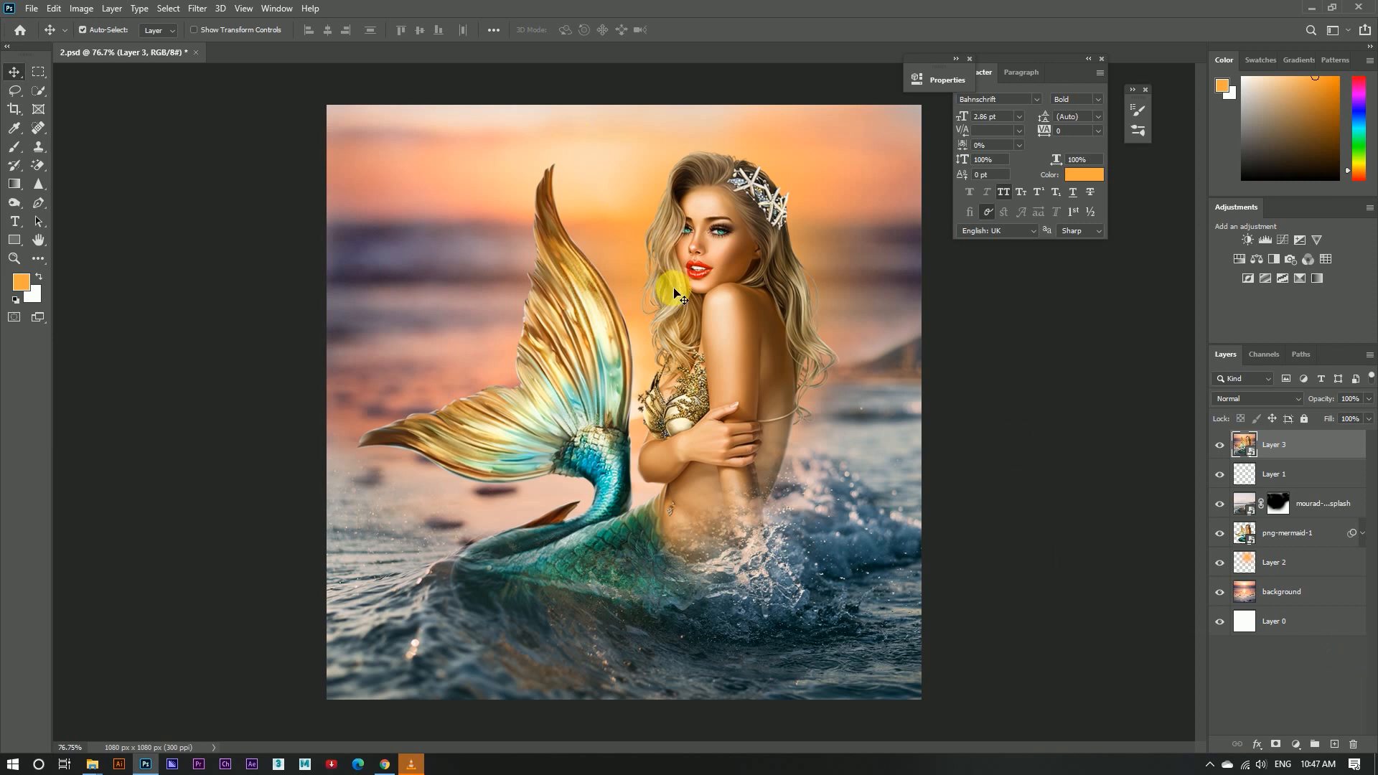
Step: Apply the Camera Raw Filter to the merged layer, grading its colours cooler and richer and setting the post-crop vignetting amount to -54
scroll(672, 284, "up", 1)
scroll(668, 271, "down", 2)
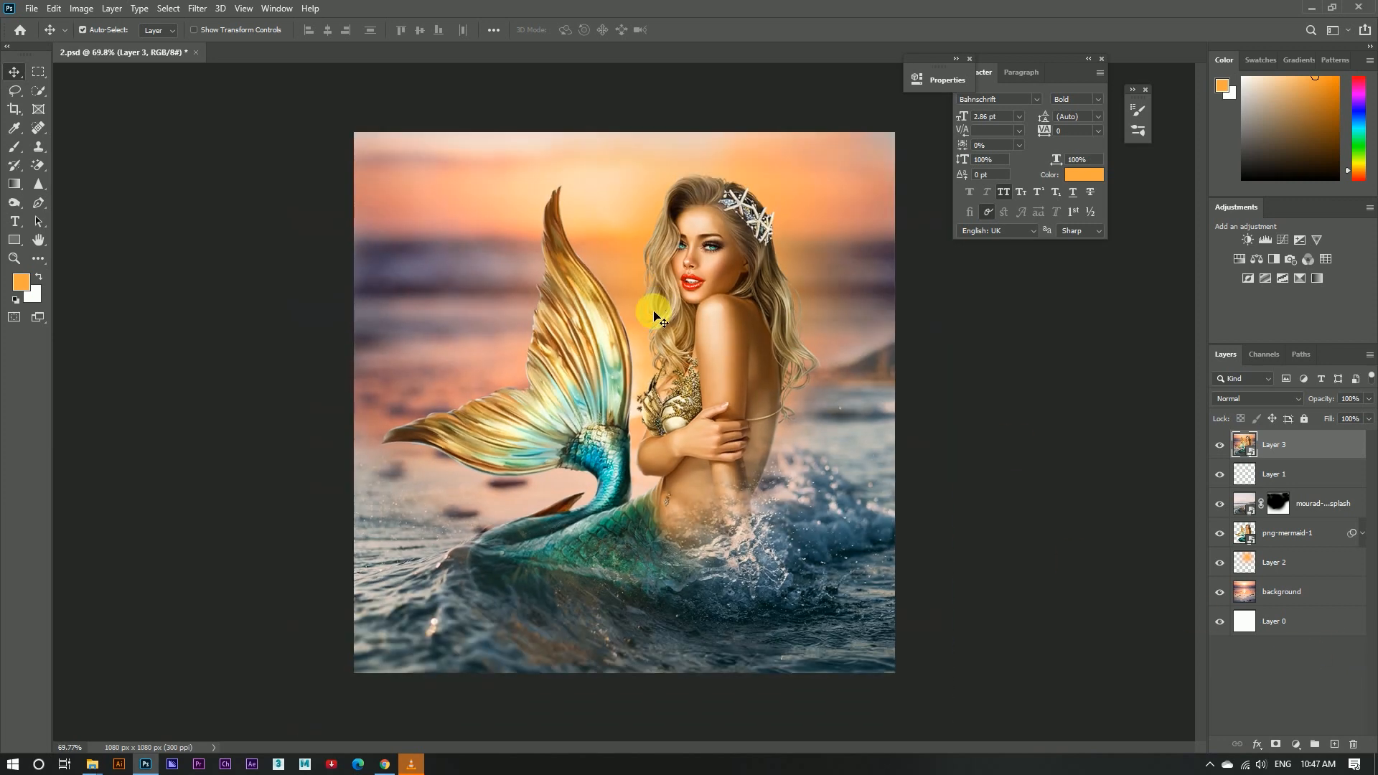
key("ctrl+shift+a")
left_click_drag(1059, 277, 1044, 273)
left_click_drag(1068, 571, 1072, 569)
left_click_drag(1049, 590, 1059, 592)
left_click_drag(1037, 273, 1011, 328)
left_click(1053, 157)
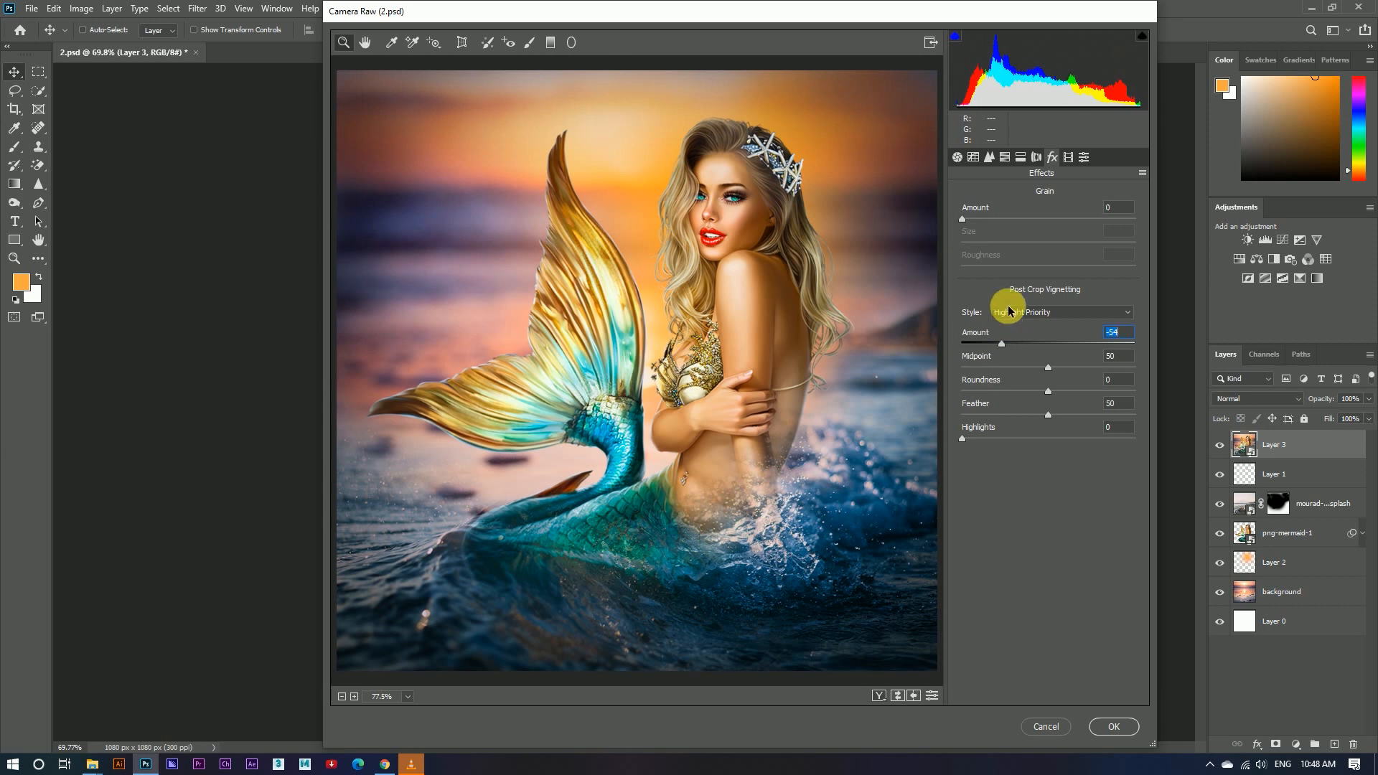
left_click(1113, 726)
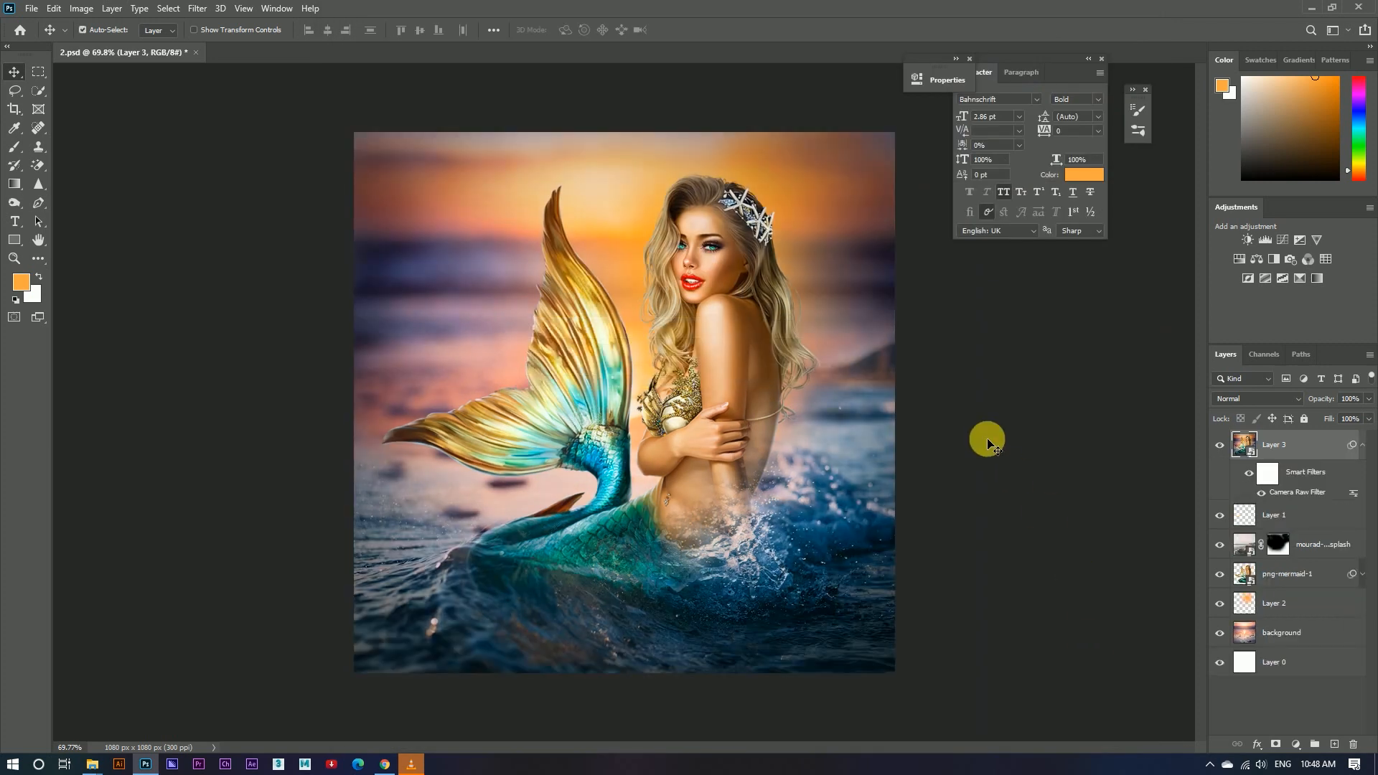
Step: Examine the colour-graded mermaid composition at several zoom levels
scroll(761, 387, "down", 3)
scroll(725, 337, "up", 6)
scroll(711, 310, "down", 5)
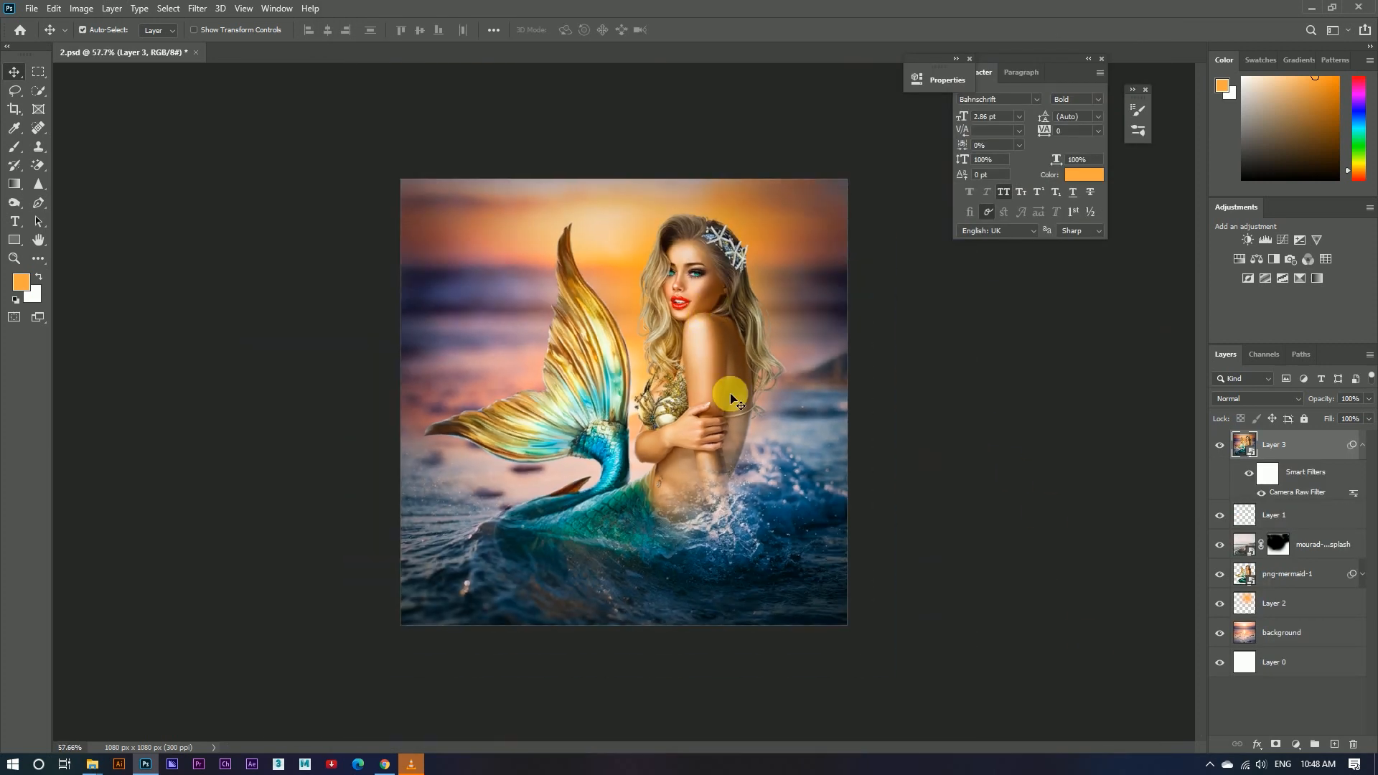
scroll(732, 399, "up", 1)
scroll(754, 420, "down", 2)
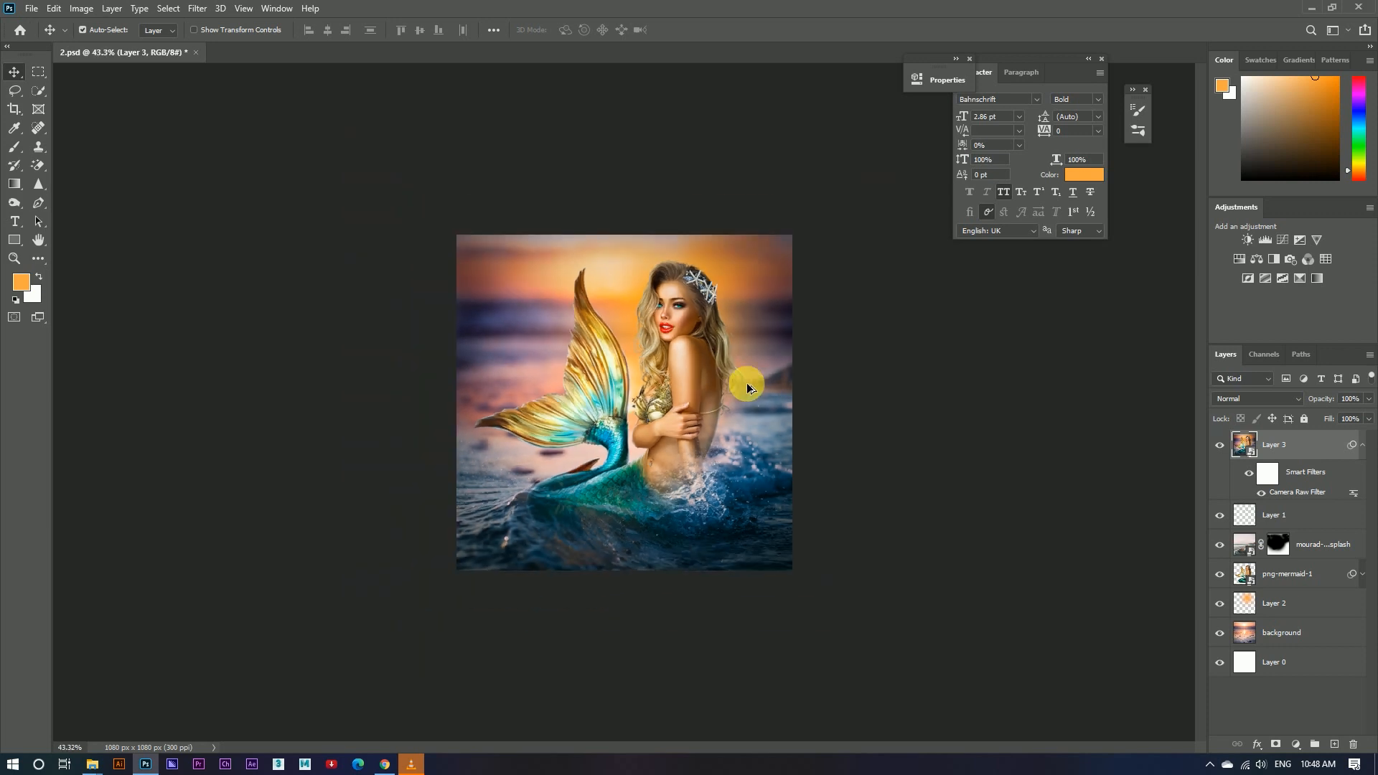
scroll(747, 381, "up", 3)
scroll(715, 321, "down", 1)
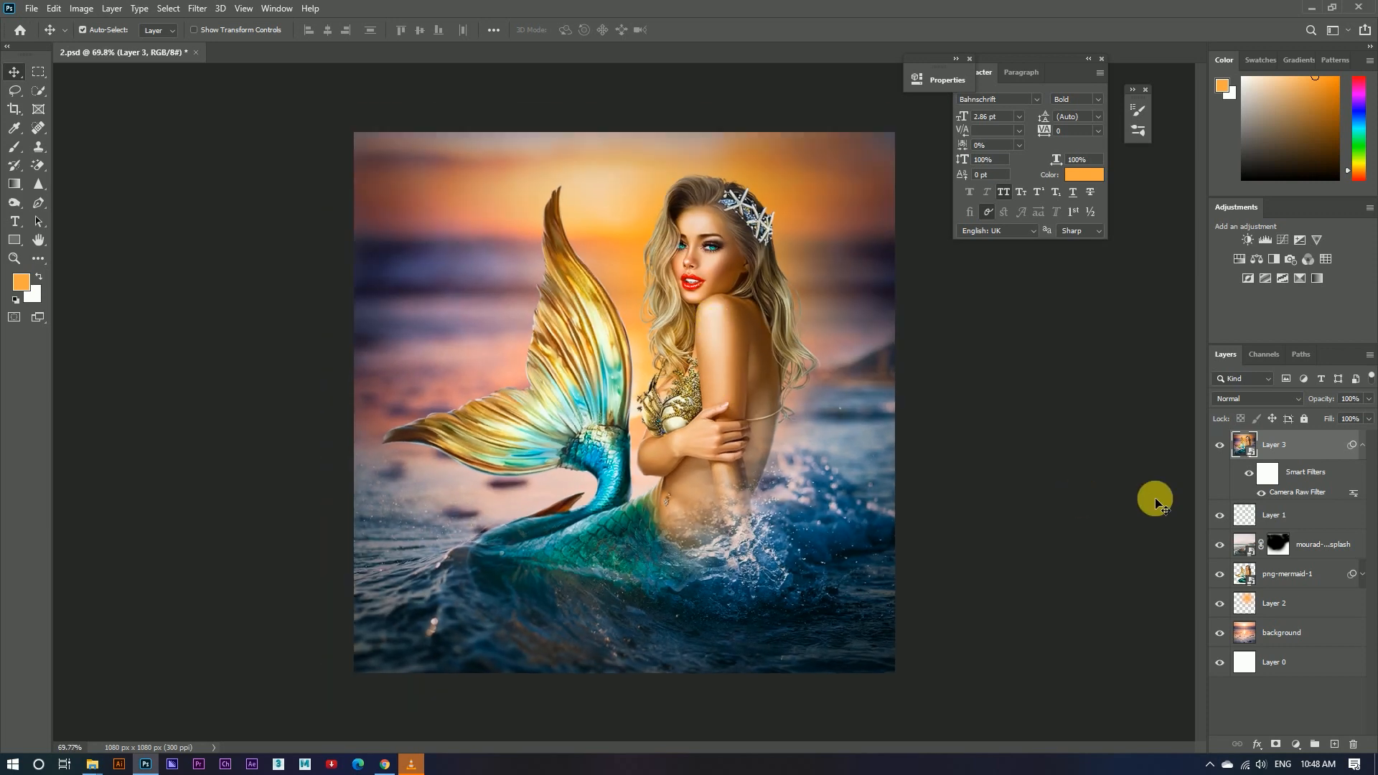
Step: Duplicate the colour-graded merged layer and apply a strong Gaussian Blur to the copy
left_click(1362, 445)
key("ctrl+j")
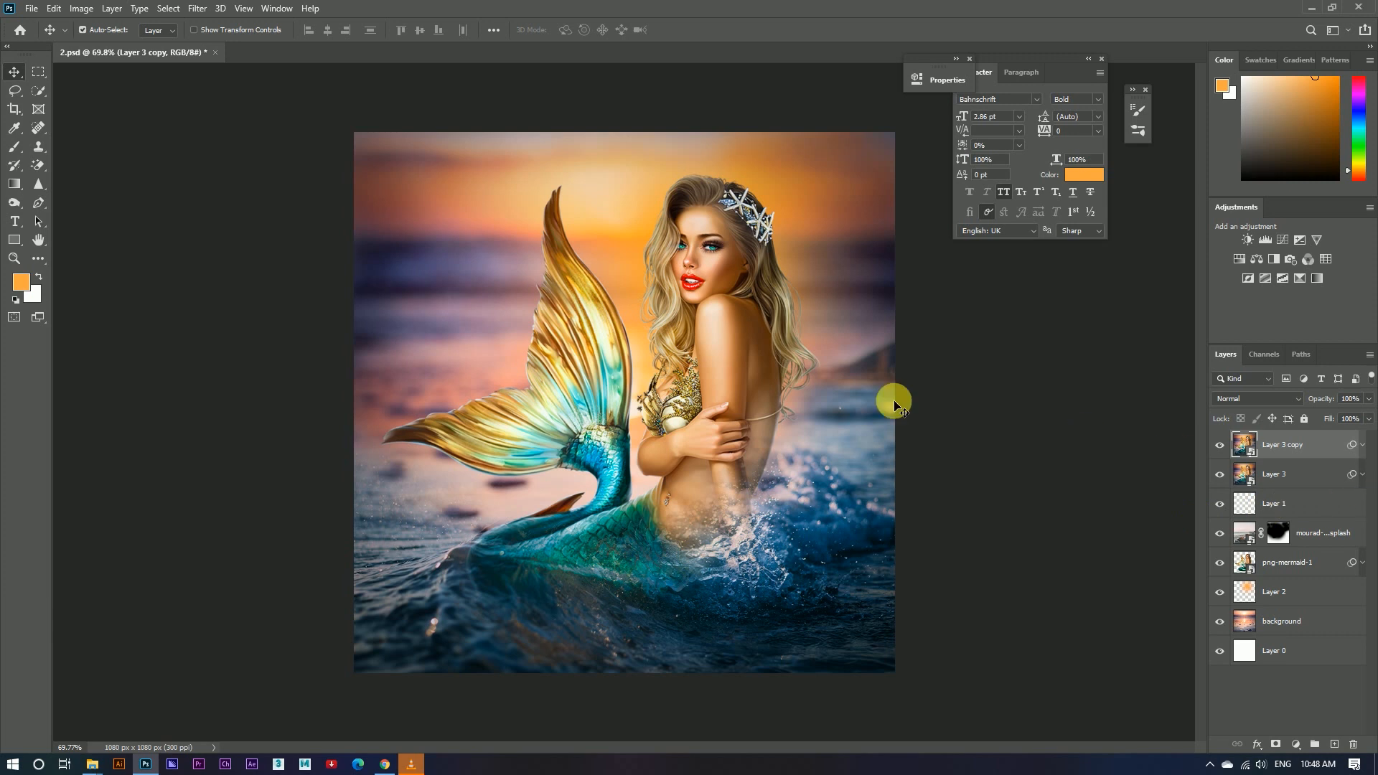
left_click(198, 7)
mouse_move(346, 173)
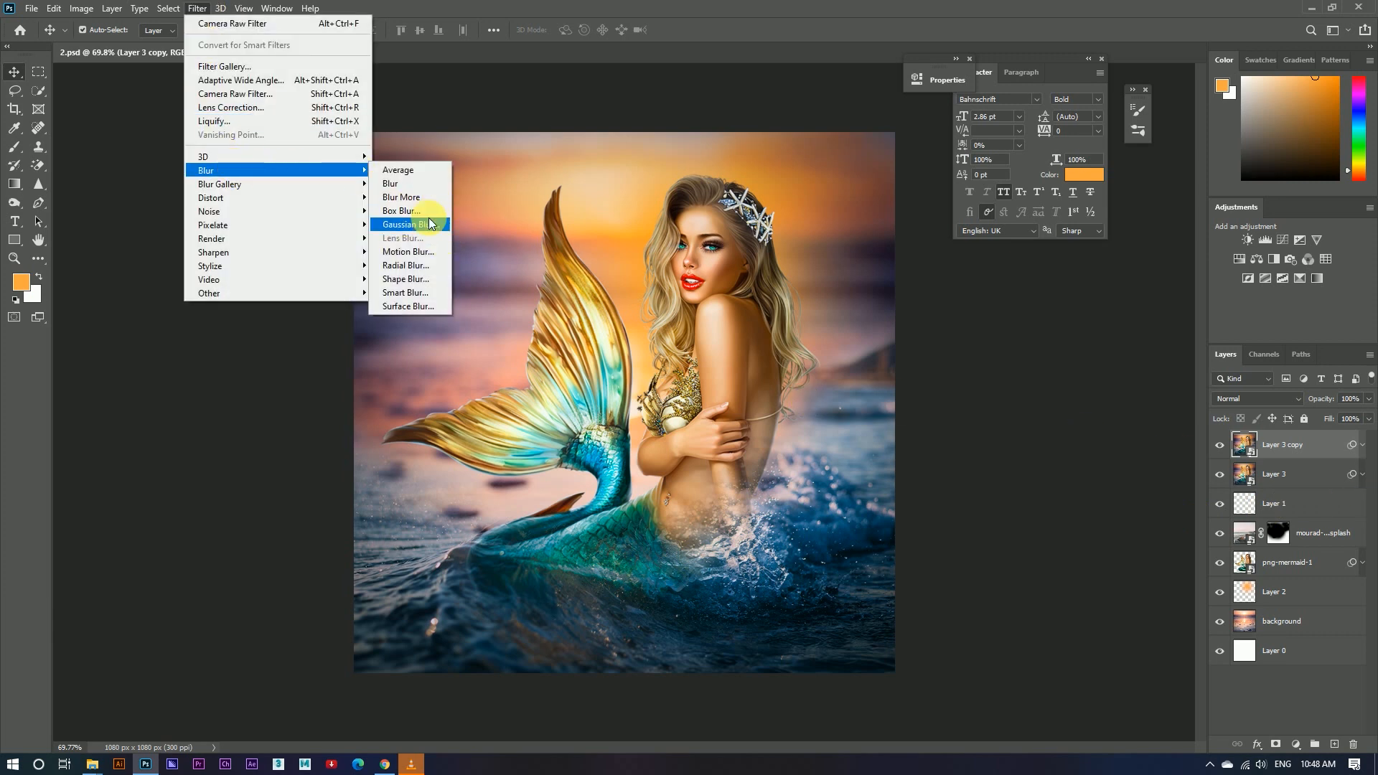
left_click(413, 224)
left_click_drag(275, 349, 236, 350)
left_click(373, 156)
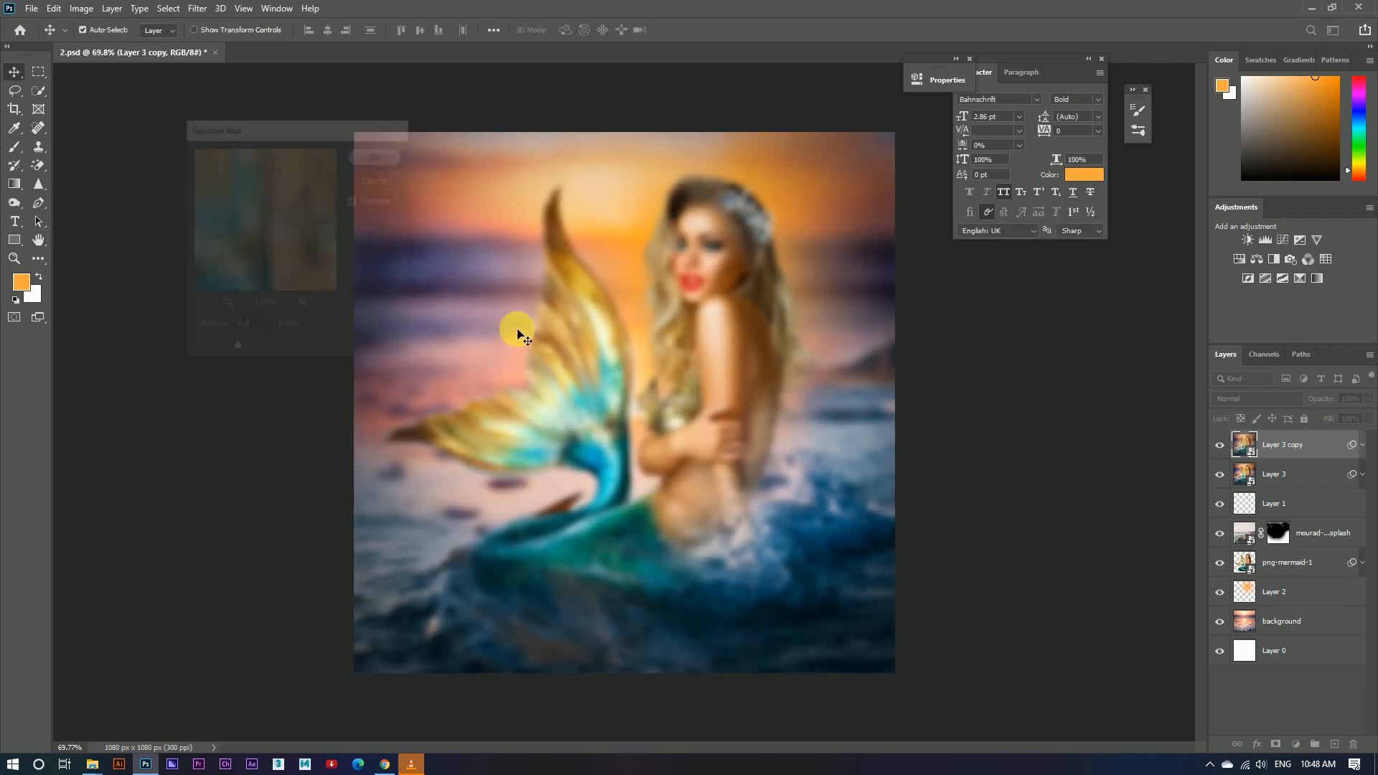
Step: Add a layer mask to the blurred copy and paint black over the mermaid and splash with a 521 px soft brush, keeping blur at the edges
left_click(1276, 745)
key("b")
mouse_move(707, 251)
left_mouse_down()
mouse_move(683, 338)
mouse_move(585, 341)
mouse_move(563, 461)
mouse_move(695, 541)
mouse_move(776, 562)
mouse_move(600, 600)
mouse_move(576, 419)
mouse_move(661, 275)
mouse_move(561, 269)
mouse_move(690, 402)
mouse_move(471, 421)
mouse_move(563, 532)
left_mouse_up()
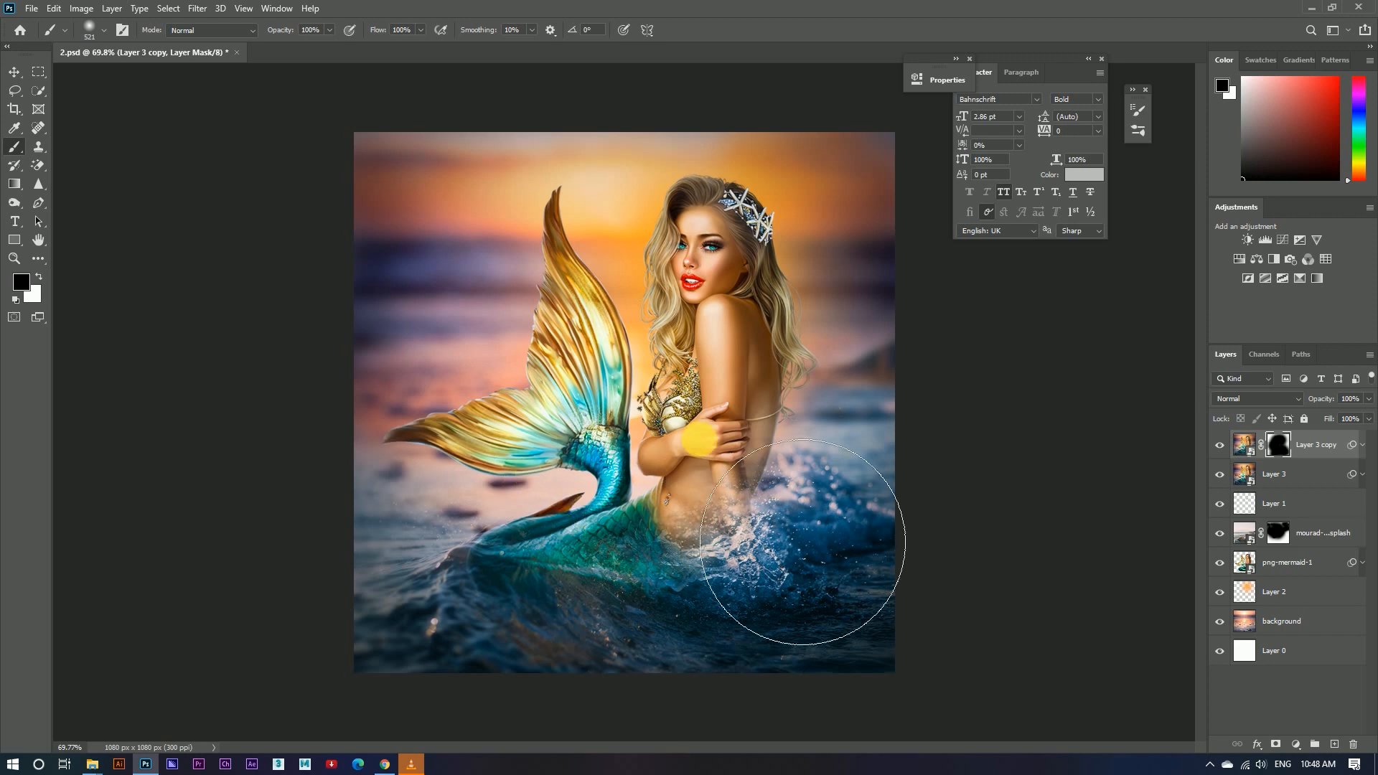
key("v")
left_click(683, 388)
left_click(1333, 445)
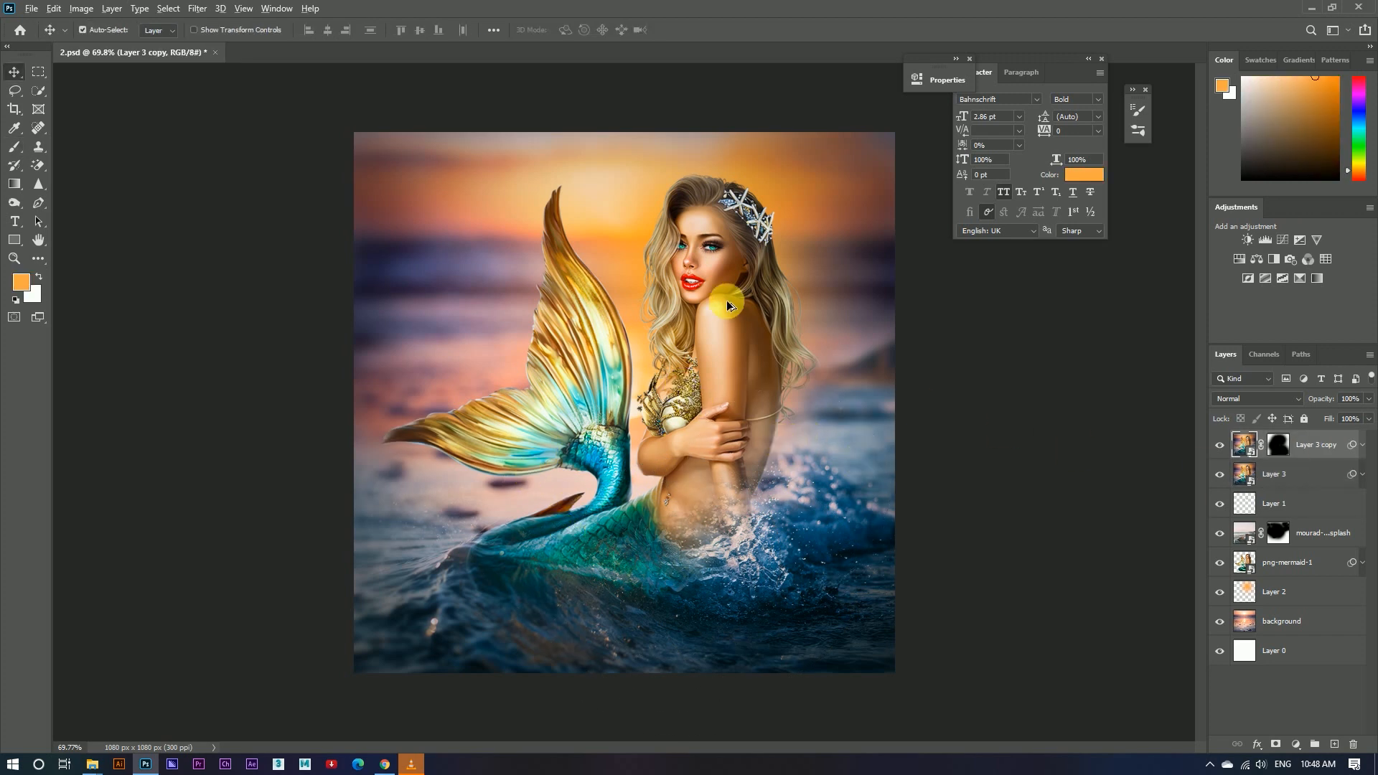
scroll(718, 280, "up", 8)
scroll(707, 271, "down", 6)
scroll(710, 271, "up", 1)
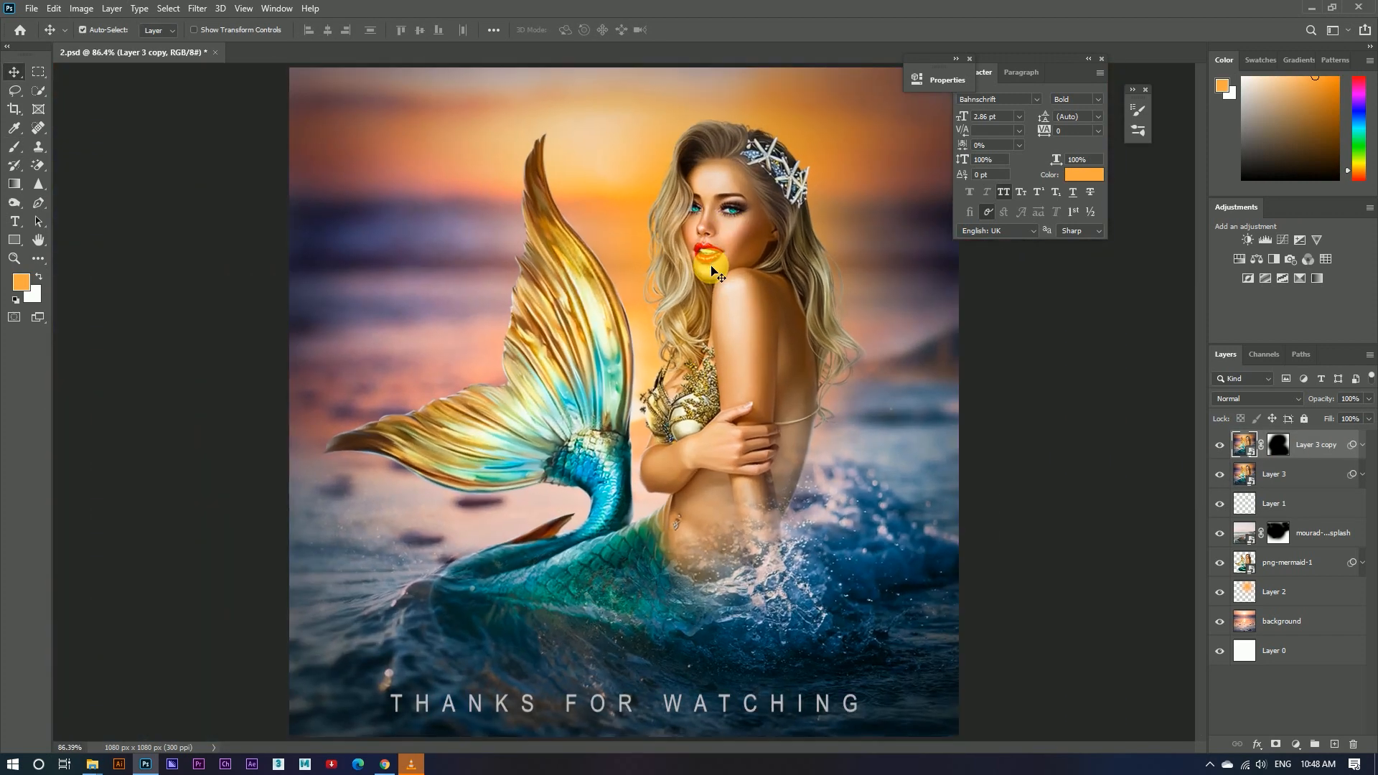